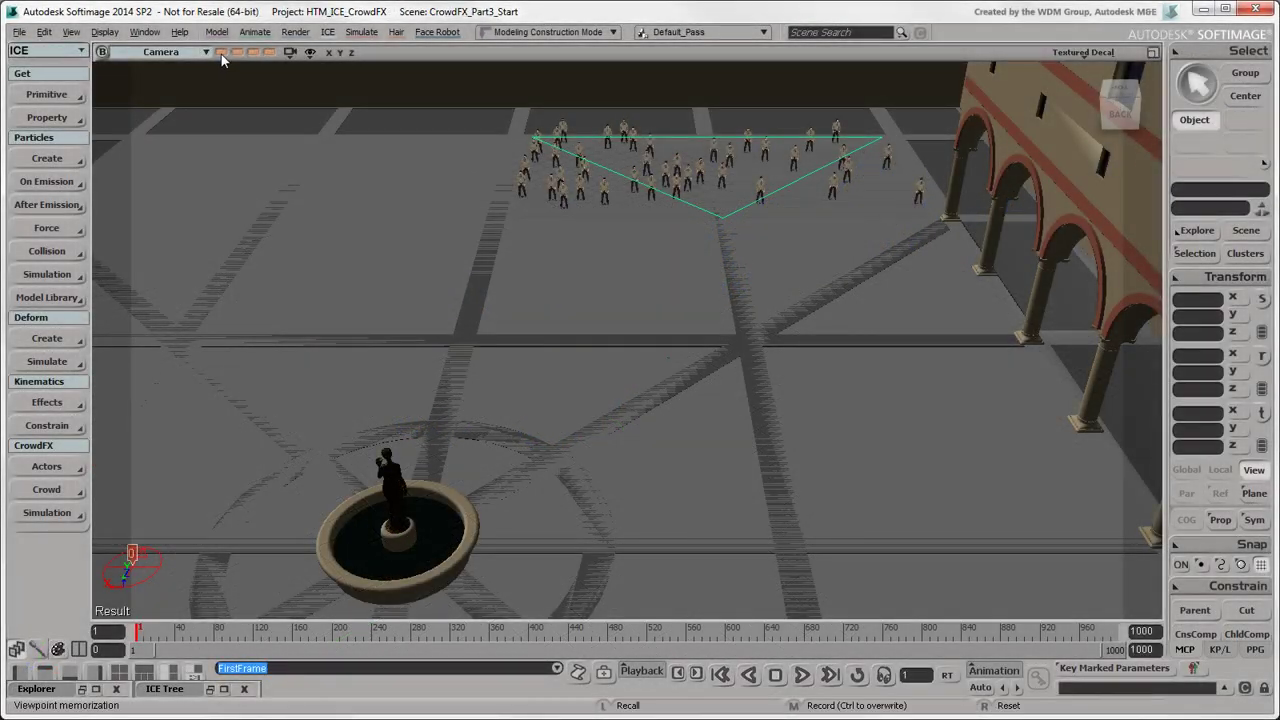
Step: Draw a Crowd Wall box around the fountain's footprint, raising it to about 20 high
key("f")
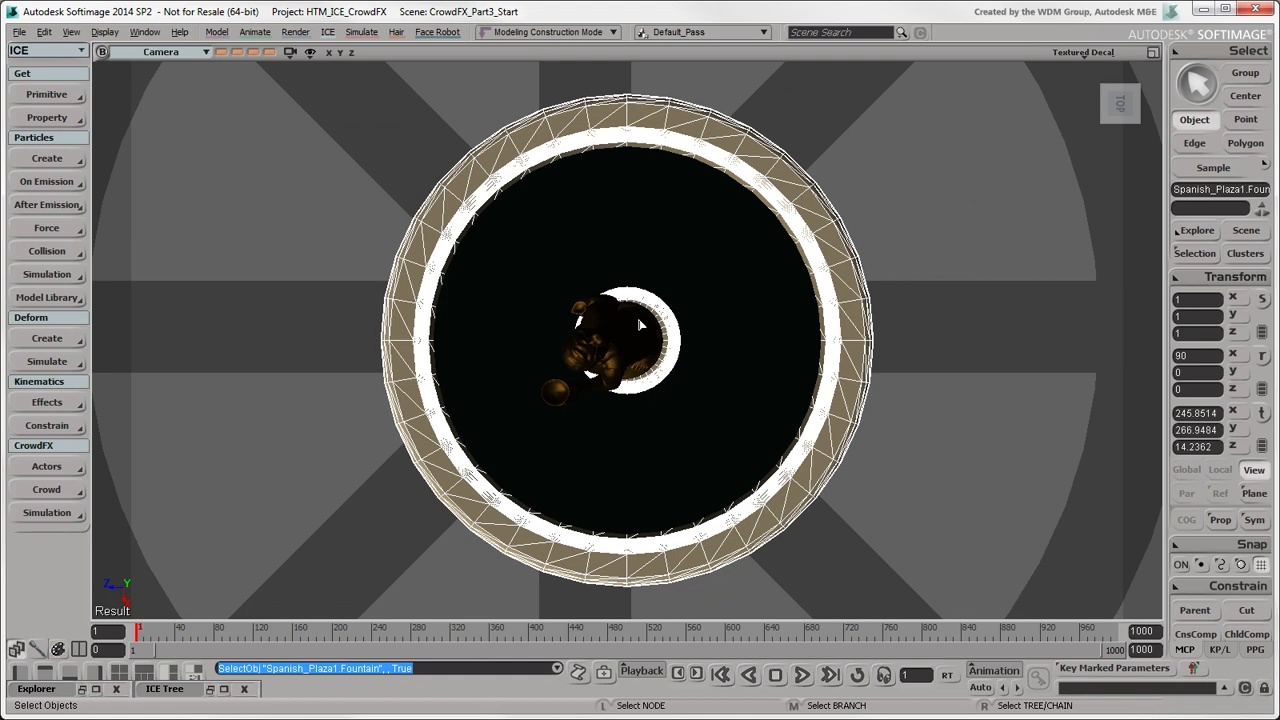
middle_click_drag(640, 323, 680, 323)
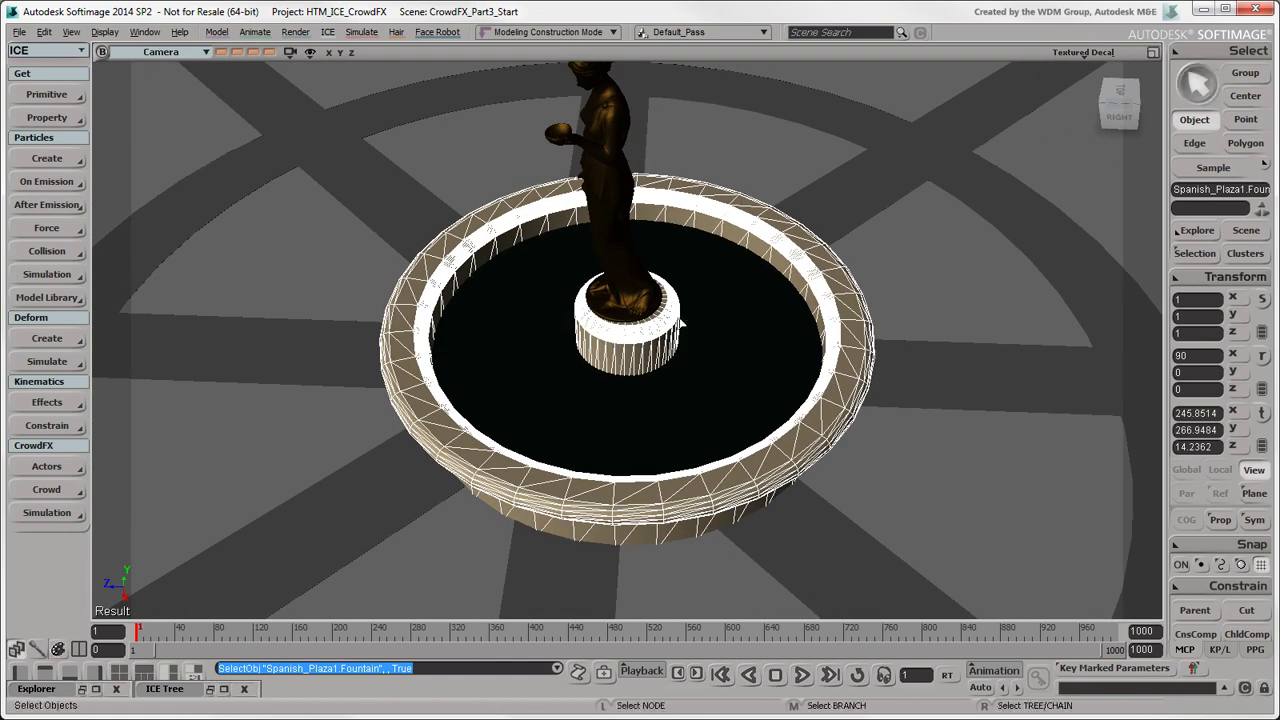
left_click(47, 491)
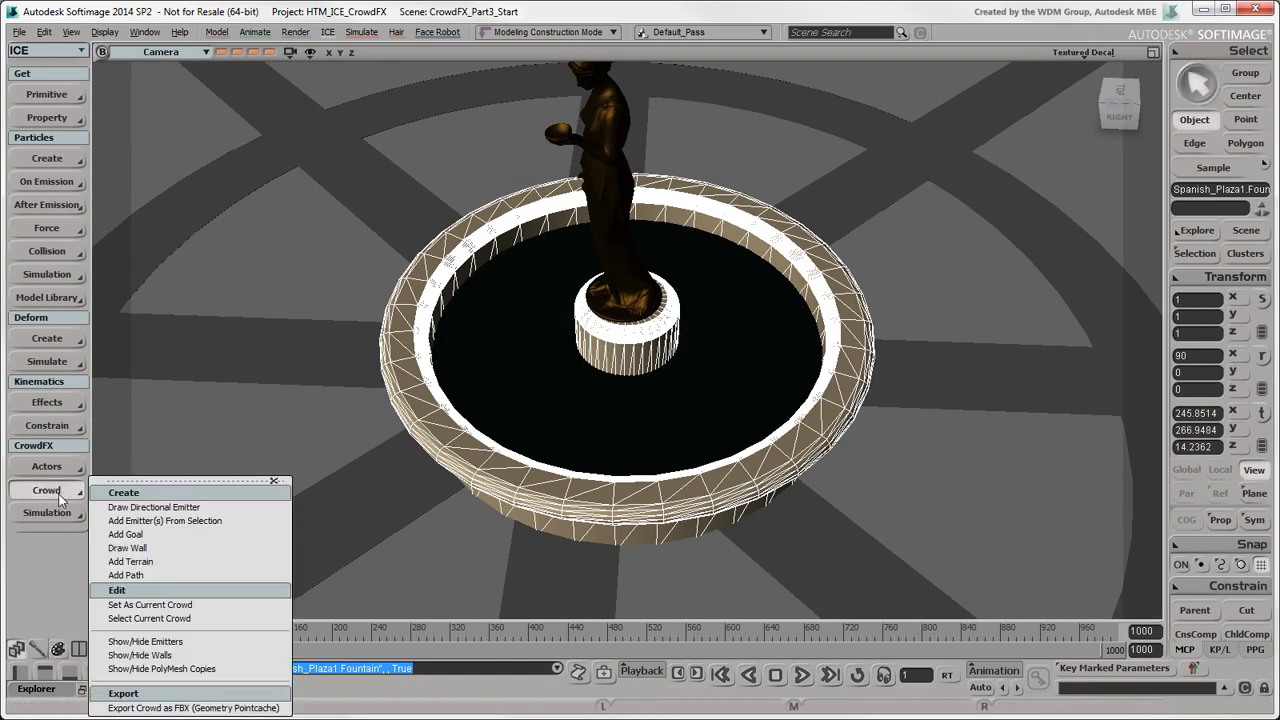
left_click(217, 550)
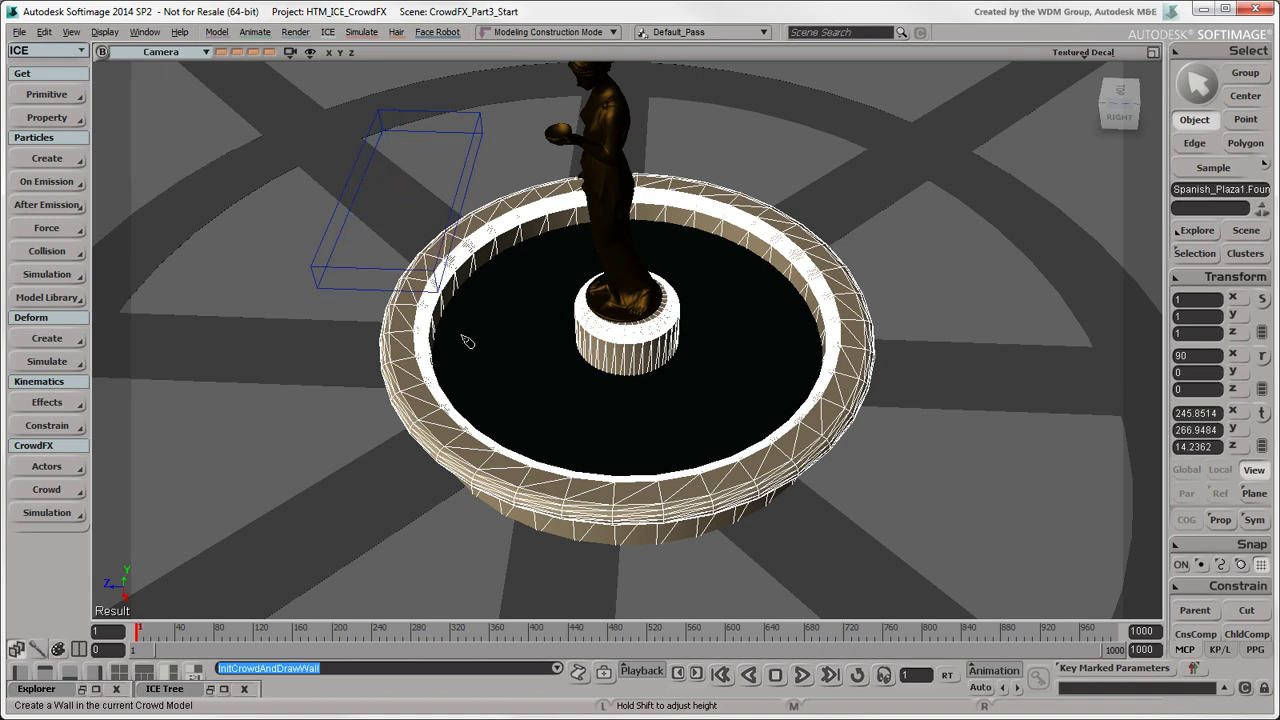
mouse_move(703, 497)
left_mouse_down()
mouse_move(921, 575)
mouse_move(997, 506)
mouse_move(1001, 350)
left_mouse_up()
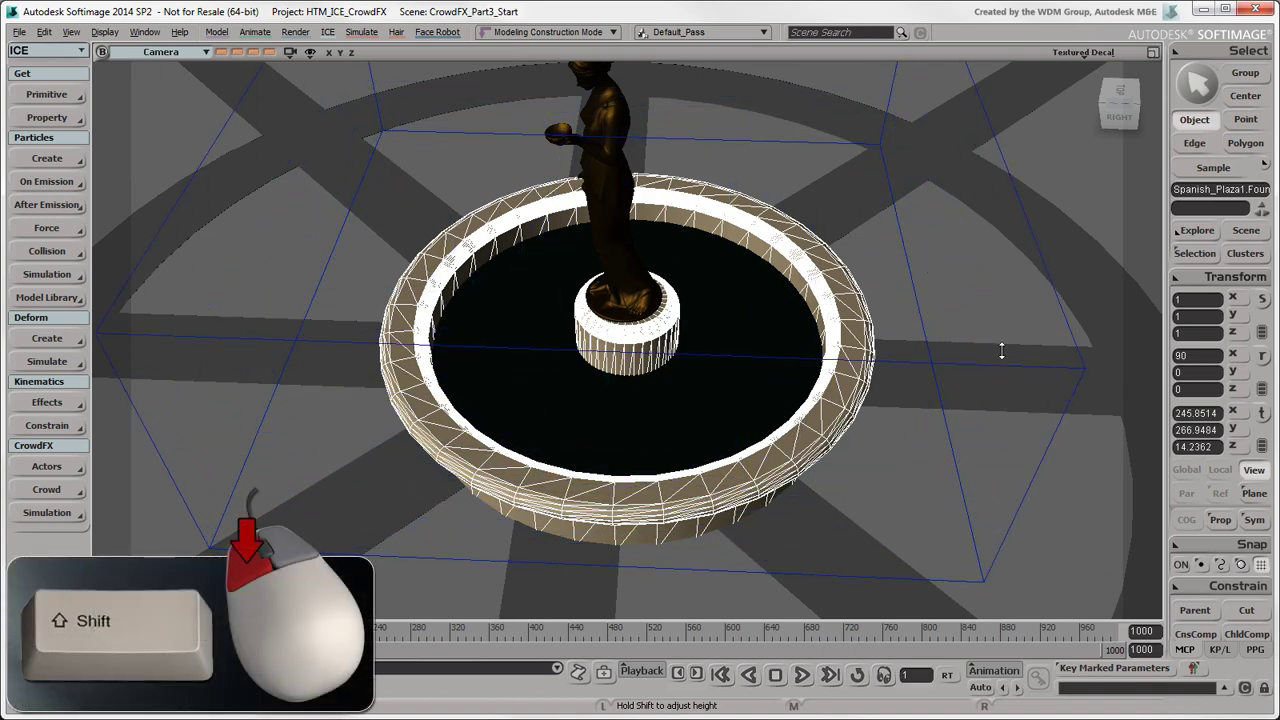
left_click_drag(1002, 404, 1000, 457, "shift")
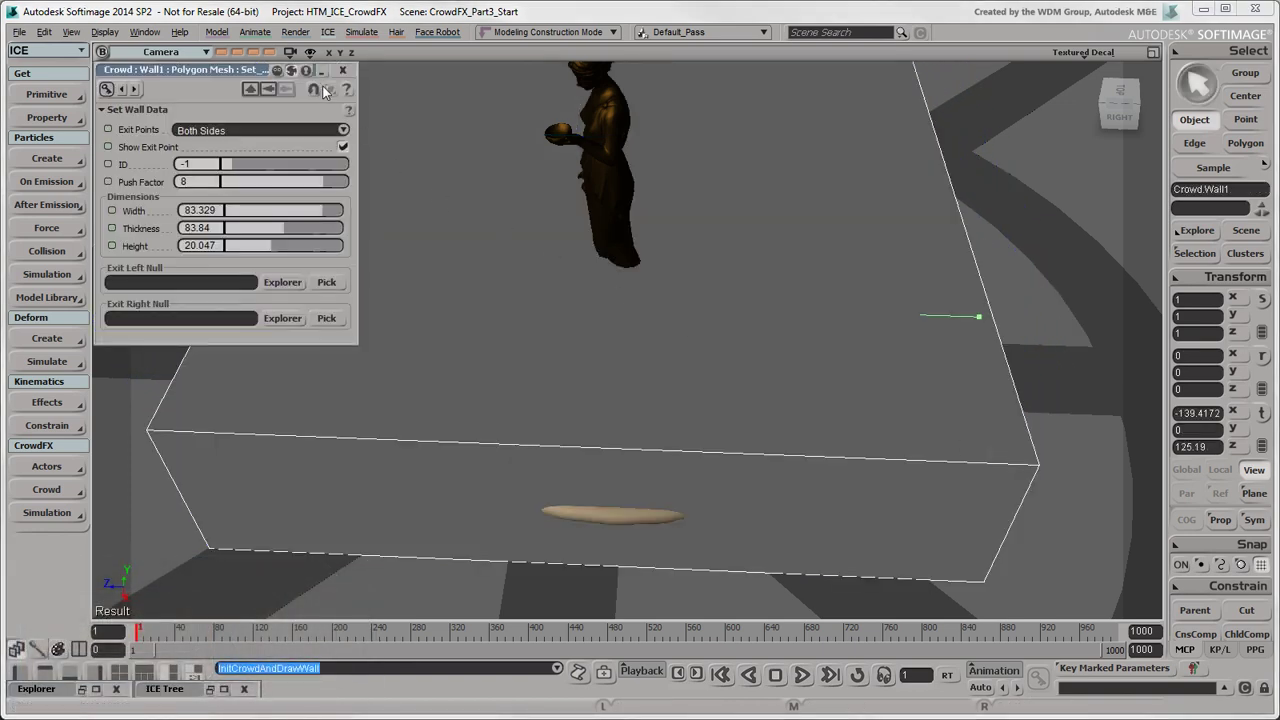
Step: Resize the wall to about 87.7 wide and 69.8 thick
scroll(678, 297, "down", 2)
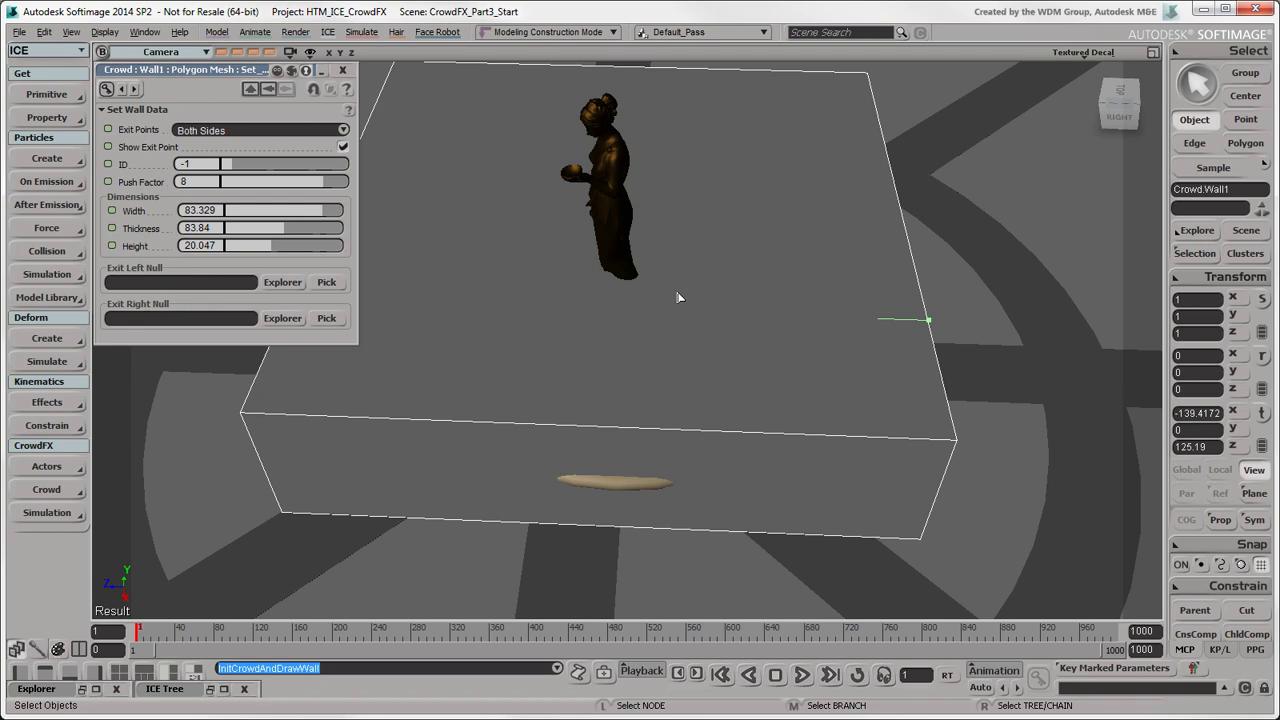
key("o")
left_click_drag(678, 297, 914, 480)
left_click_drag(323, 212, 279, 238)
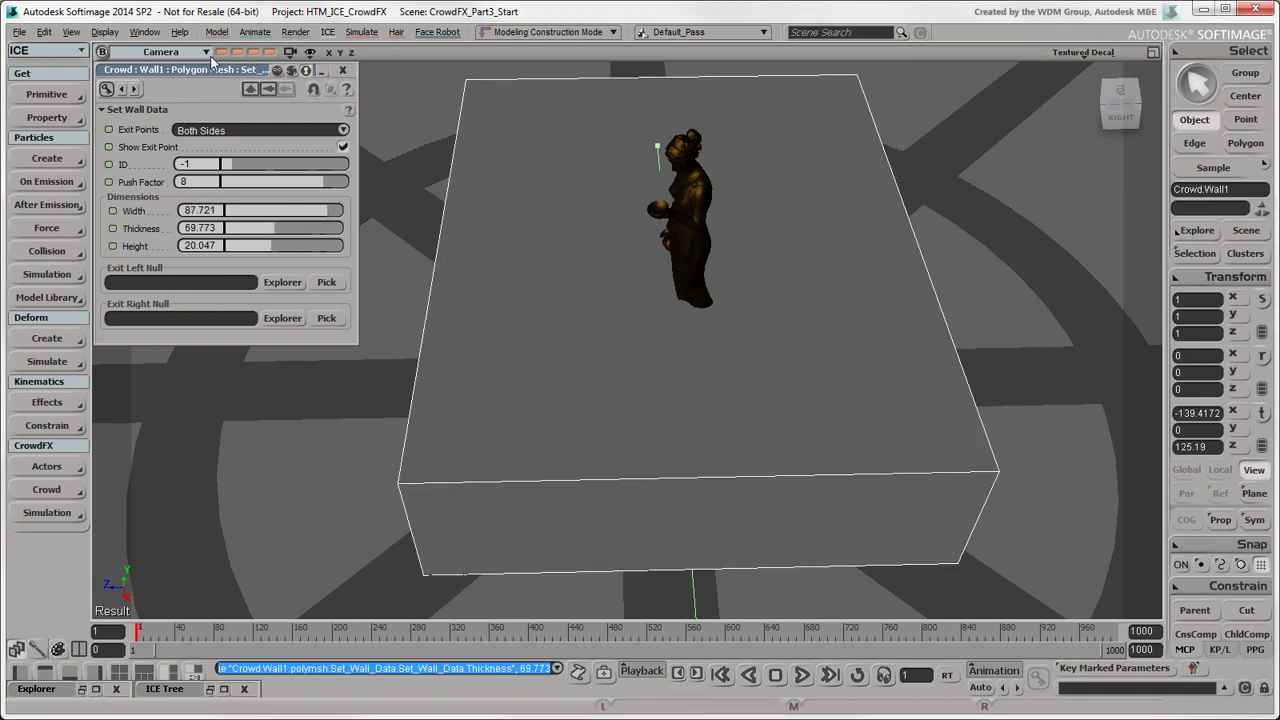
Step: In Top view, center the wall over the fountain at width 63.163 and thickness 62.92
left_click(221, 54)
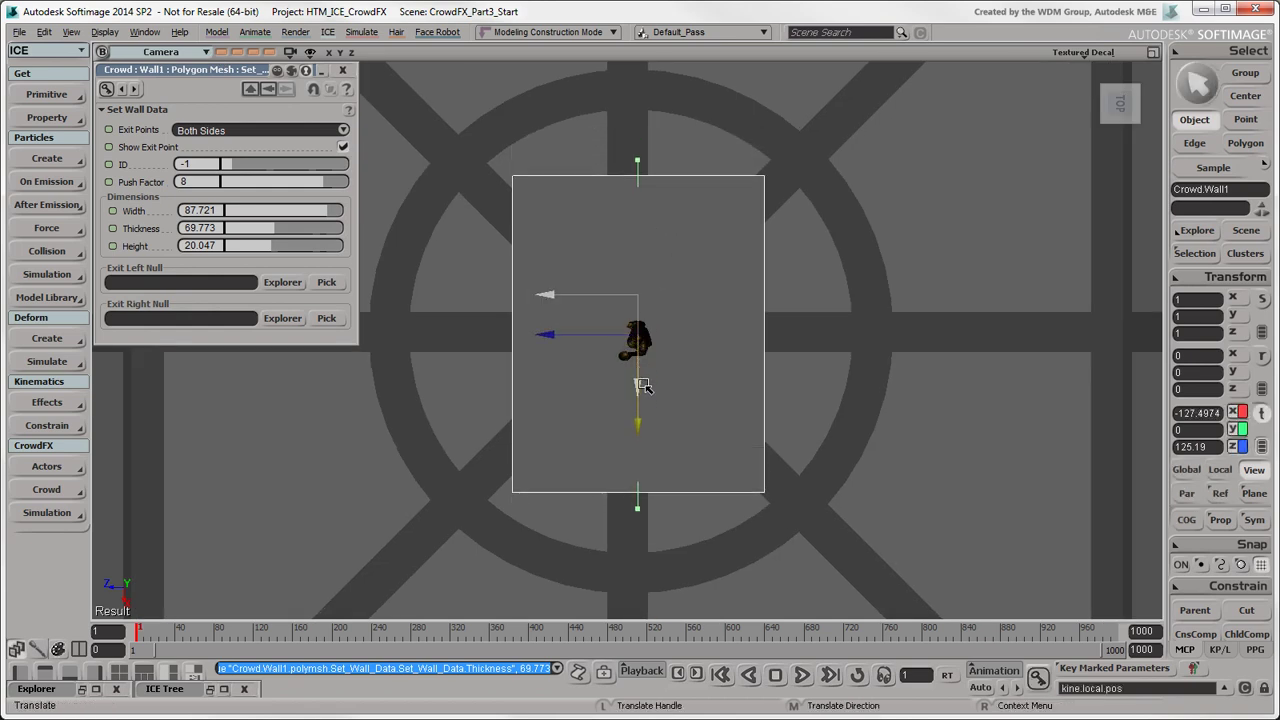
left_click(643, 386)
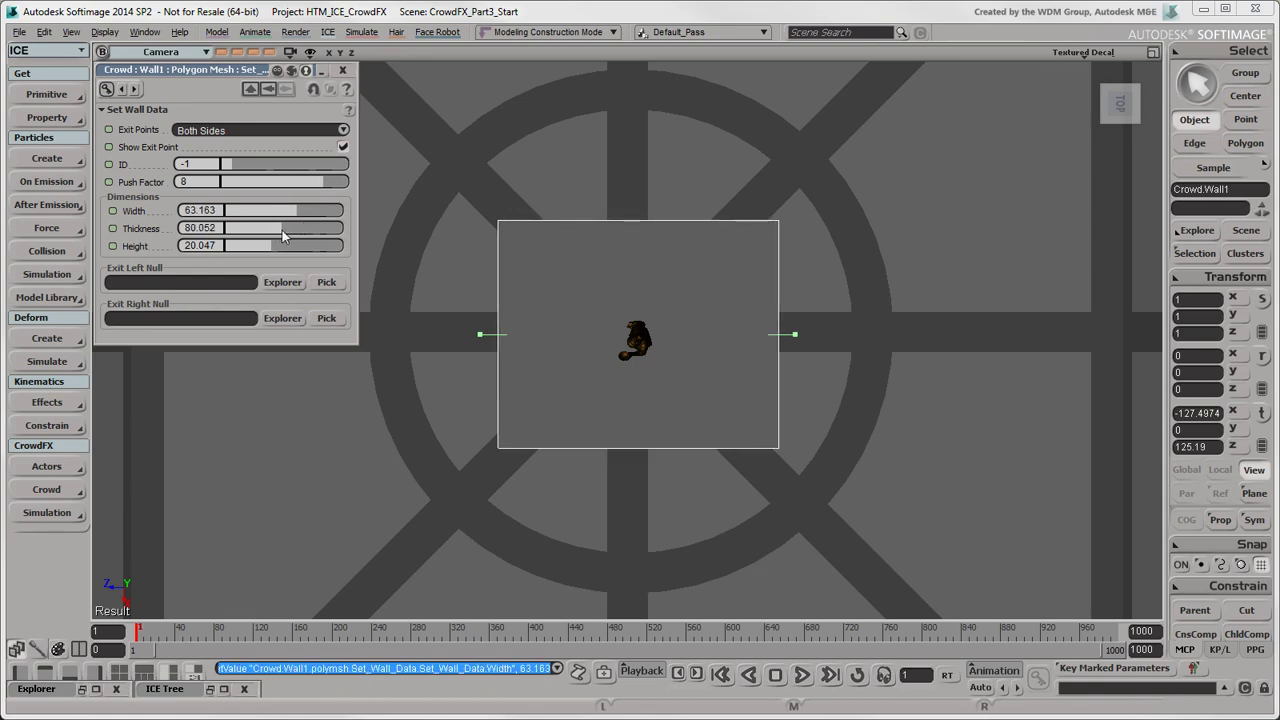
left_click_drag(283, 235, 267, 234)
key("r")
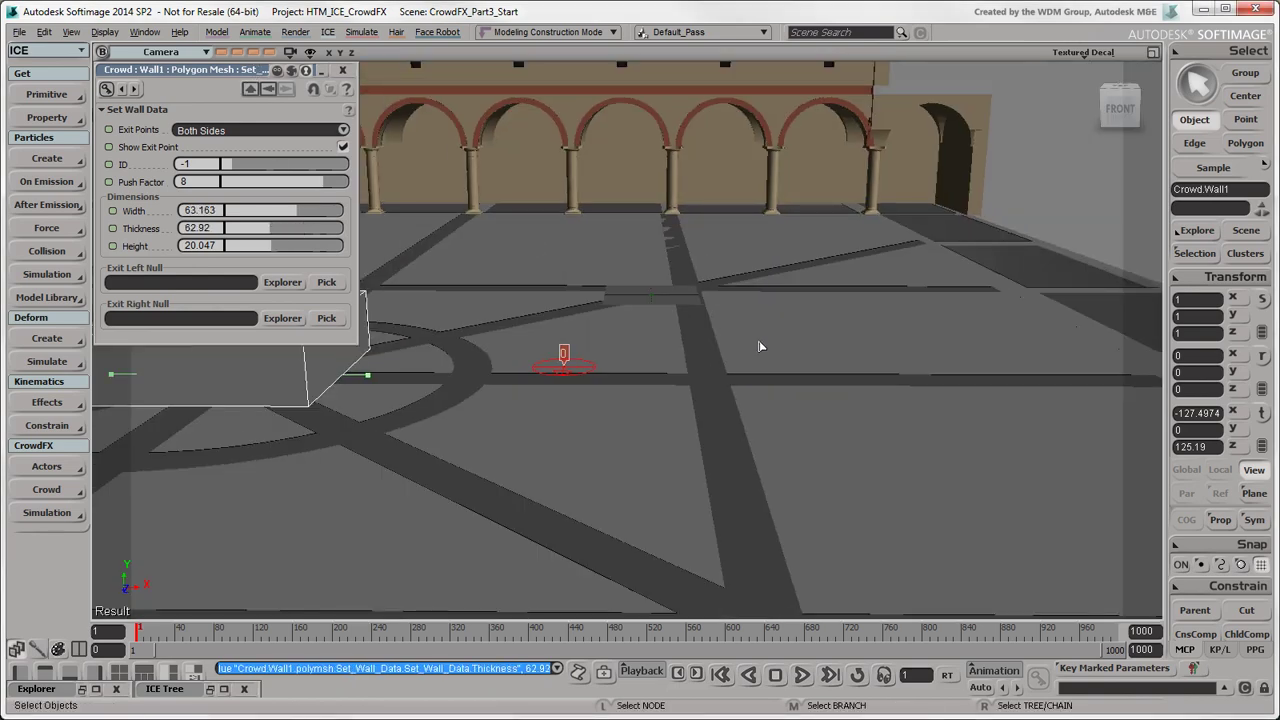
key("z")
left_click_drag(760, 346, 716, 379)
scroll(818, 400, "down", 2)
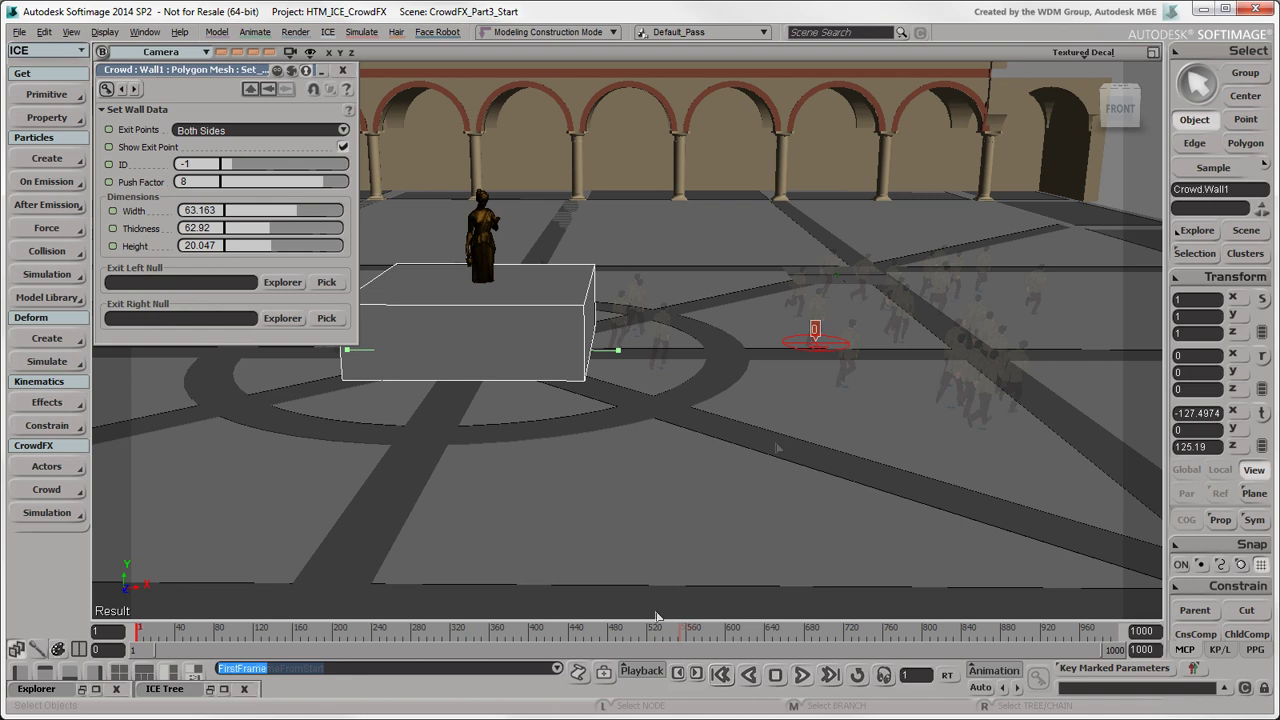
Step: Give the wall Push Factor 30 with Left Side exits only, then replay from frame one
left_click(720, 674)
left_click(198, 184)
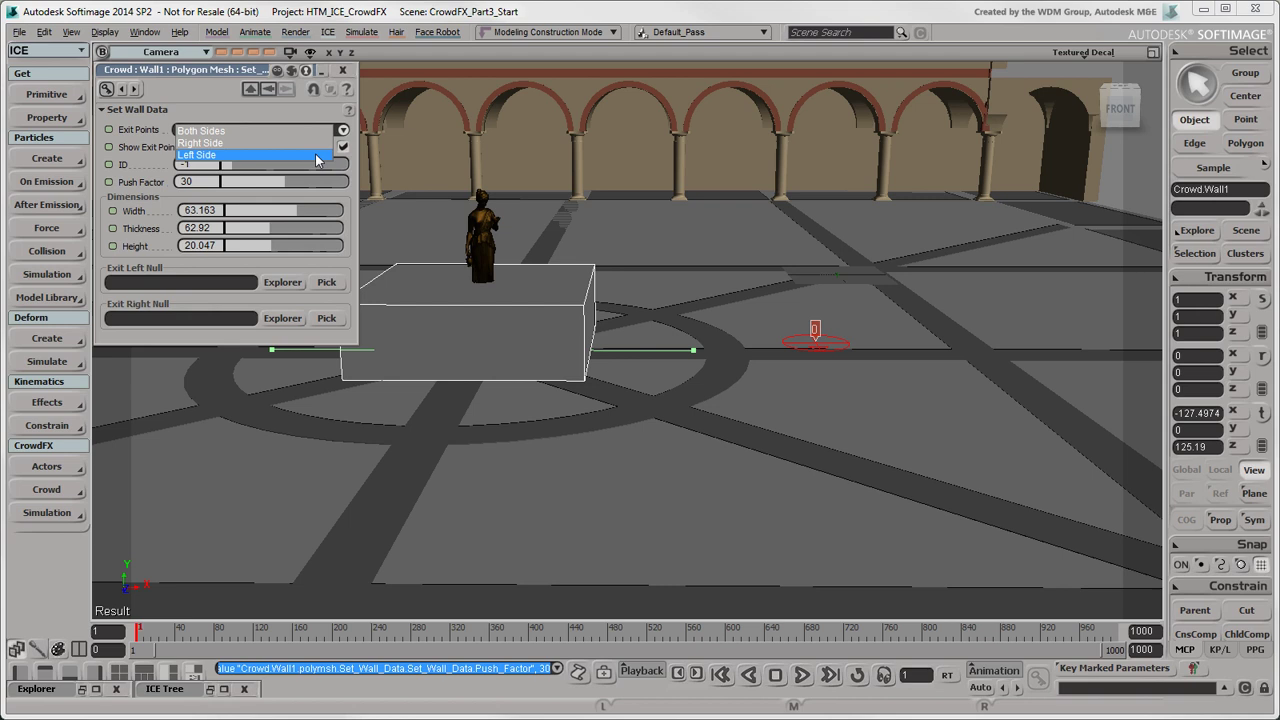
left_click(315, 155)
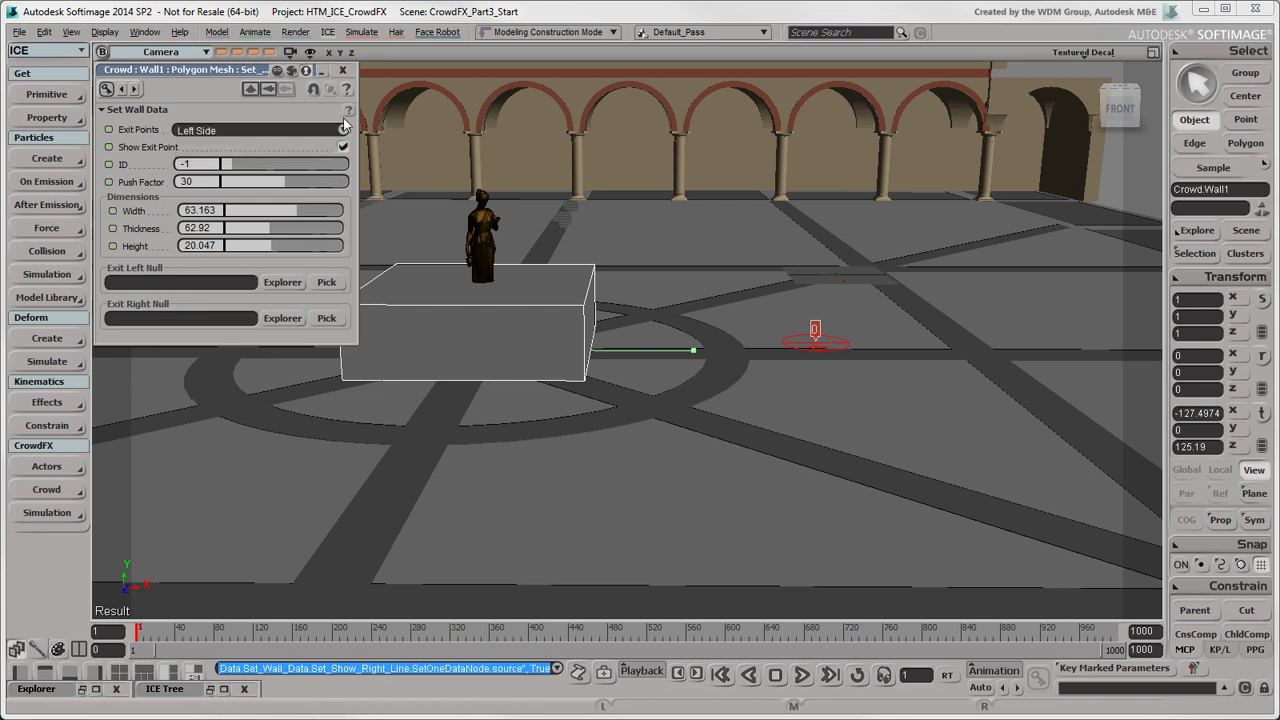
left_click(344, 72)
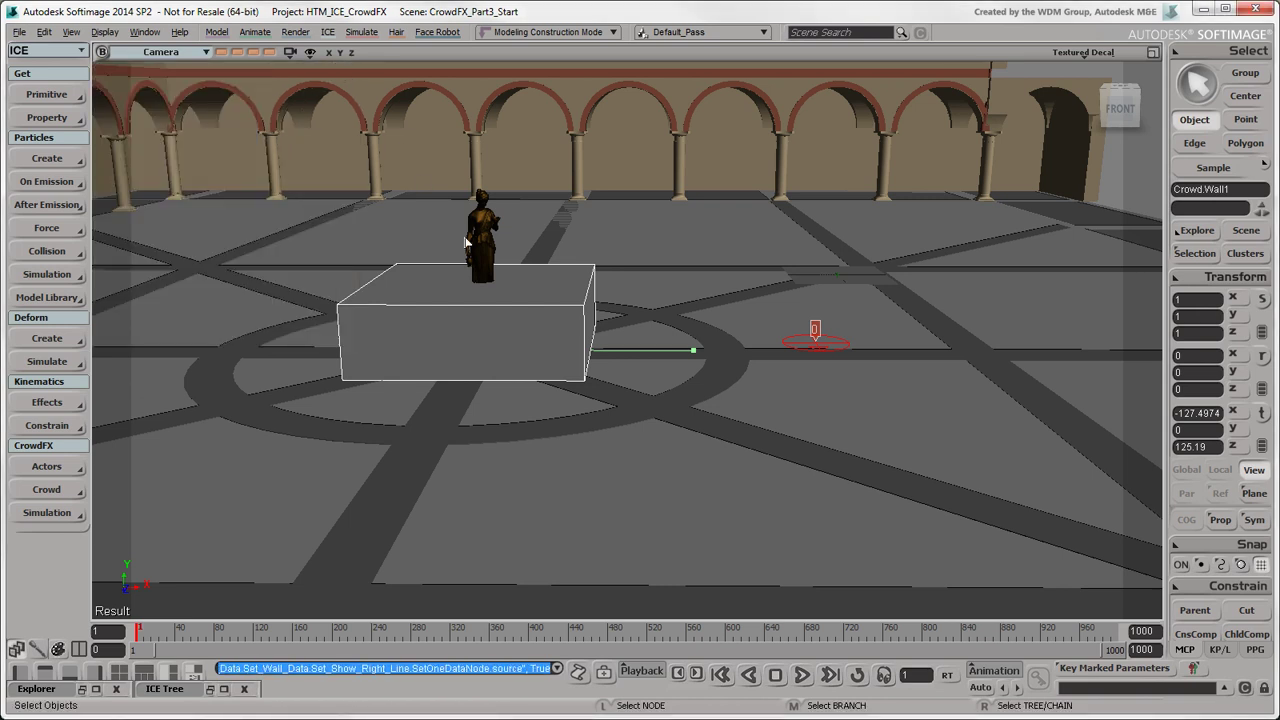
left_click(802, 675)
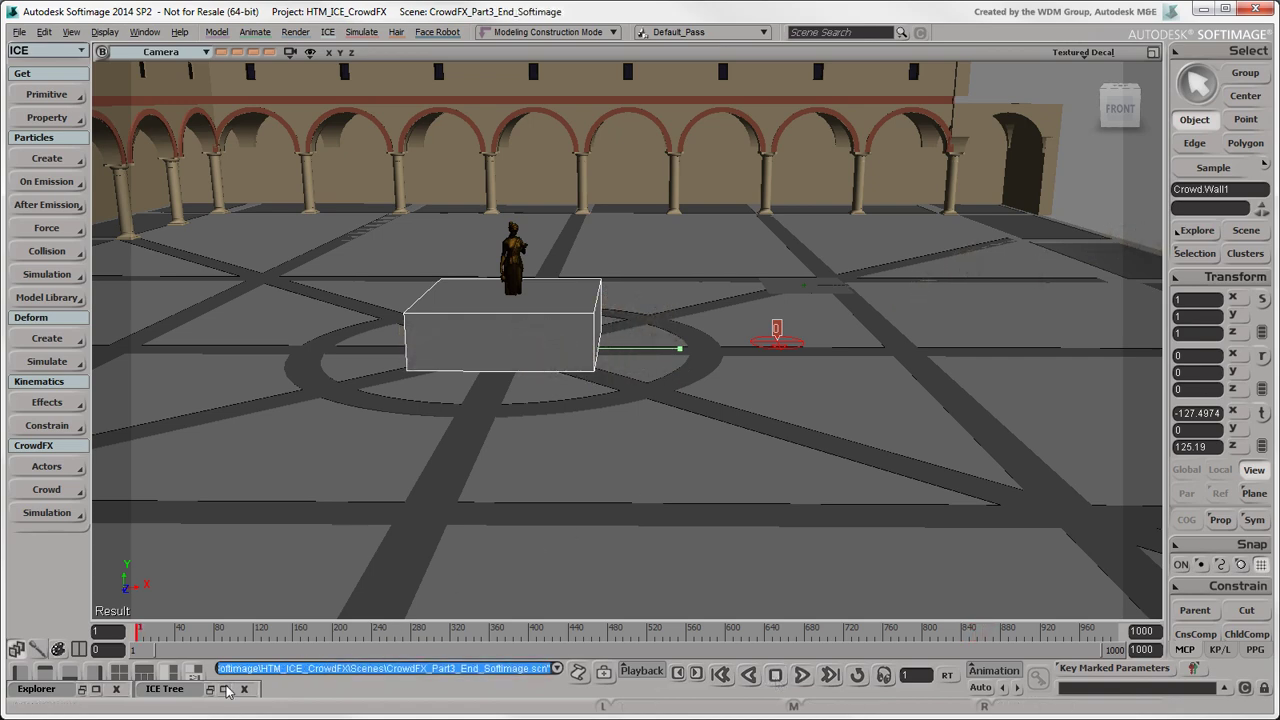
Step: Open Initialize Collision Avoidance inside Emit_and_Initialize and set Walls Interaction Limit to 200
left_click(211, 690)
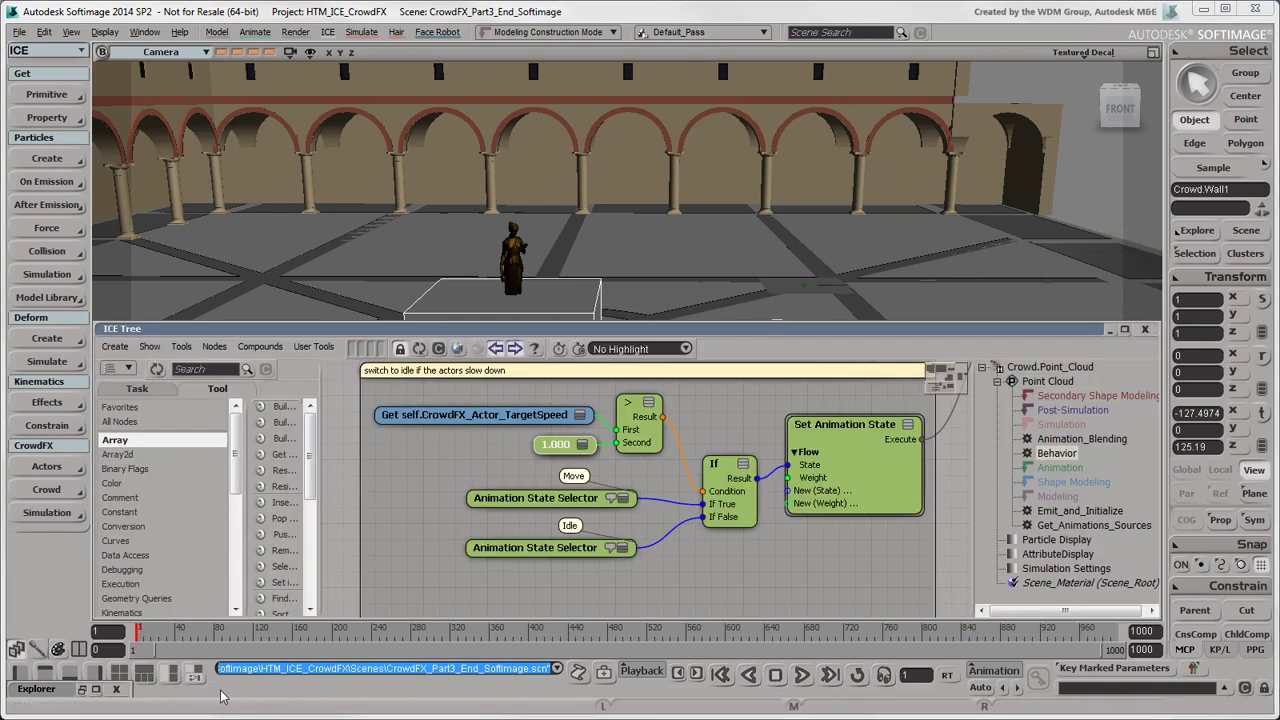
left_click(1043, 512)
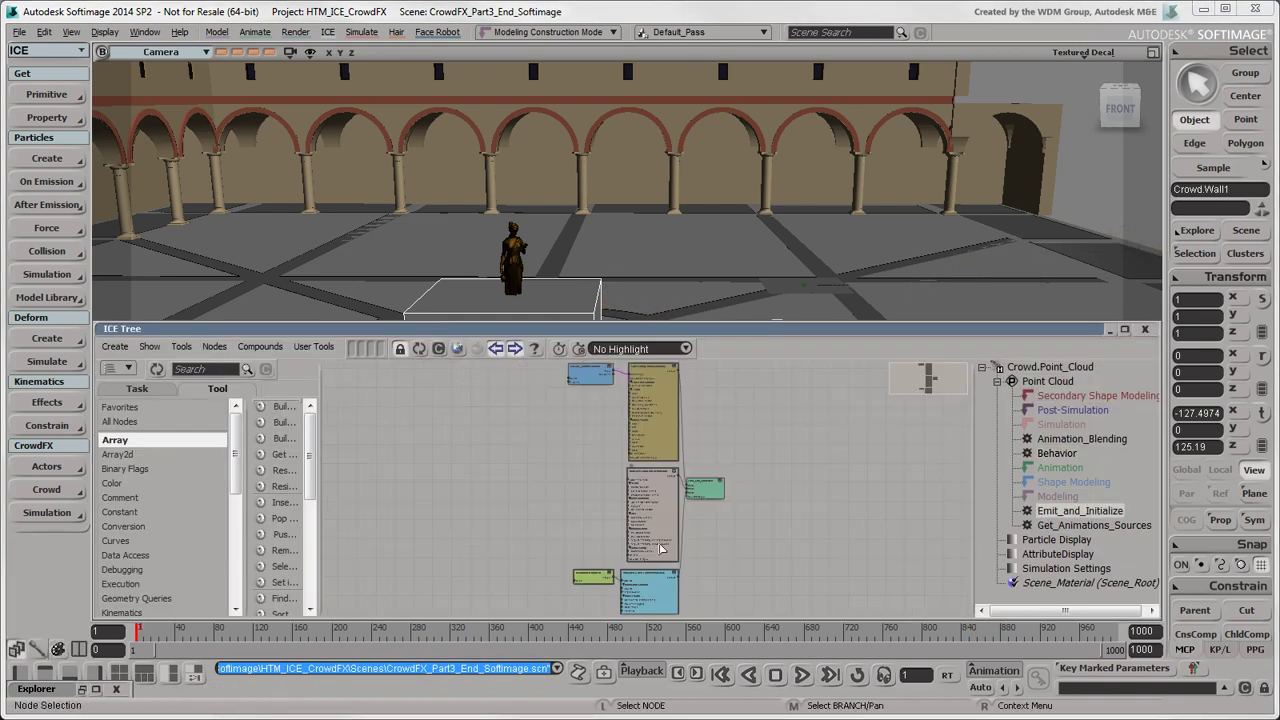
scroll(664, 543, "up", 4)
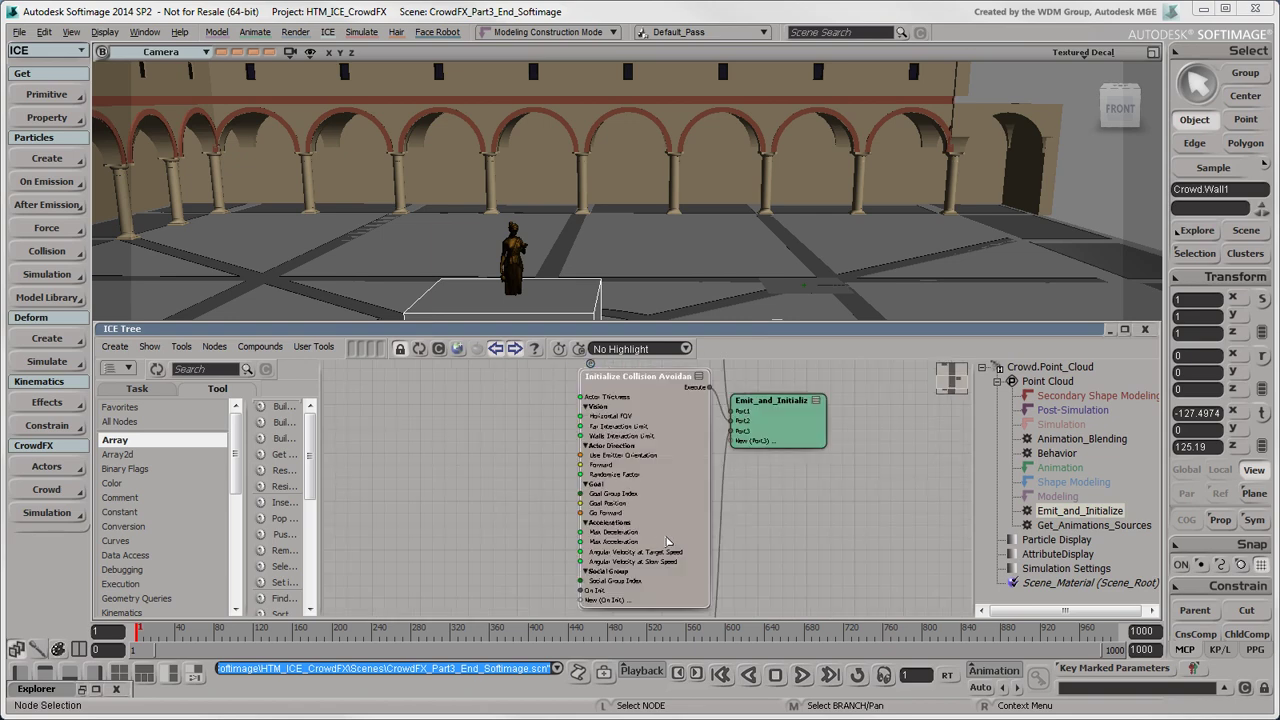
scroll(668, 542, "up", 1)
left_click_drag(686, 523, 678, 527)
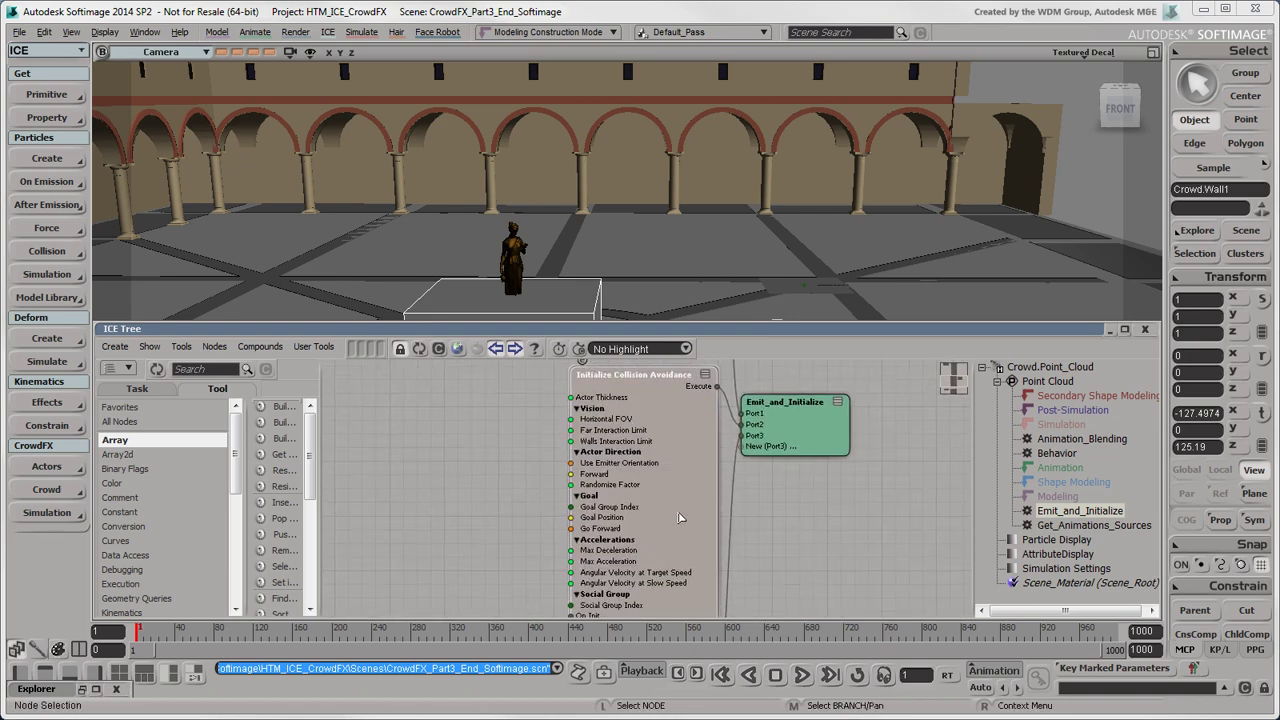
double_click(679, 517)
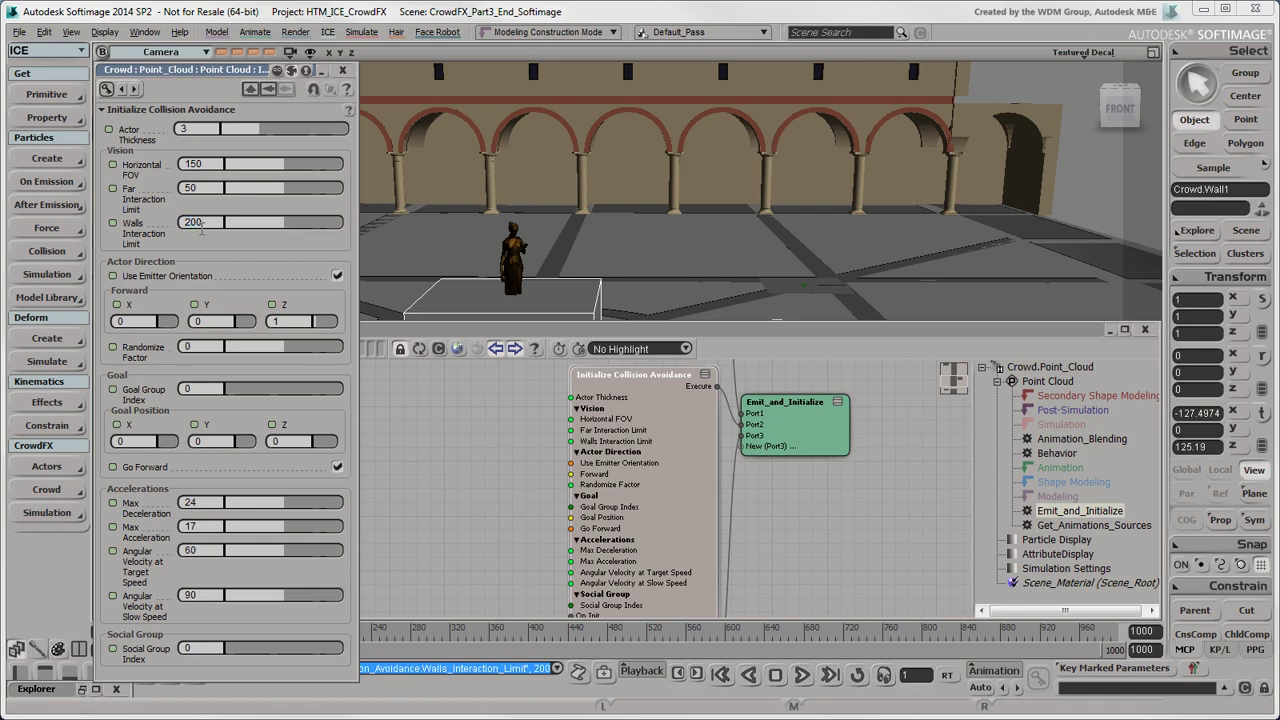
Step: Close the collision settings and ICE Tree, then select the wall's green exit line
left_click(344, 71)
left_click(1110, 331)
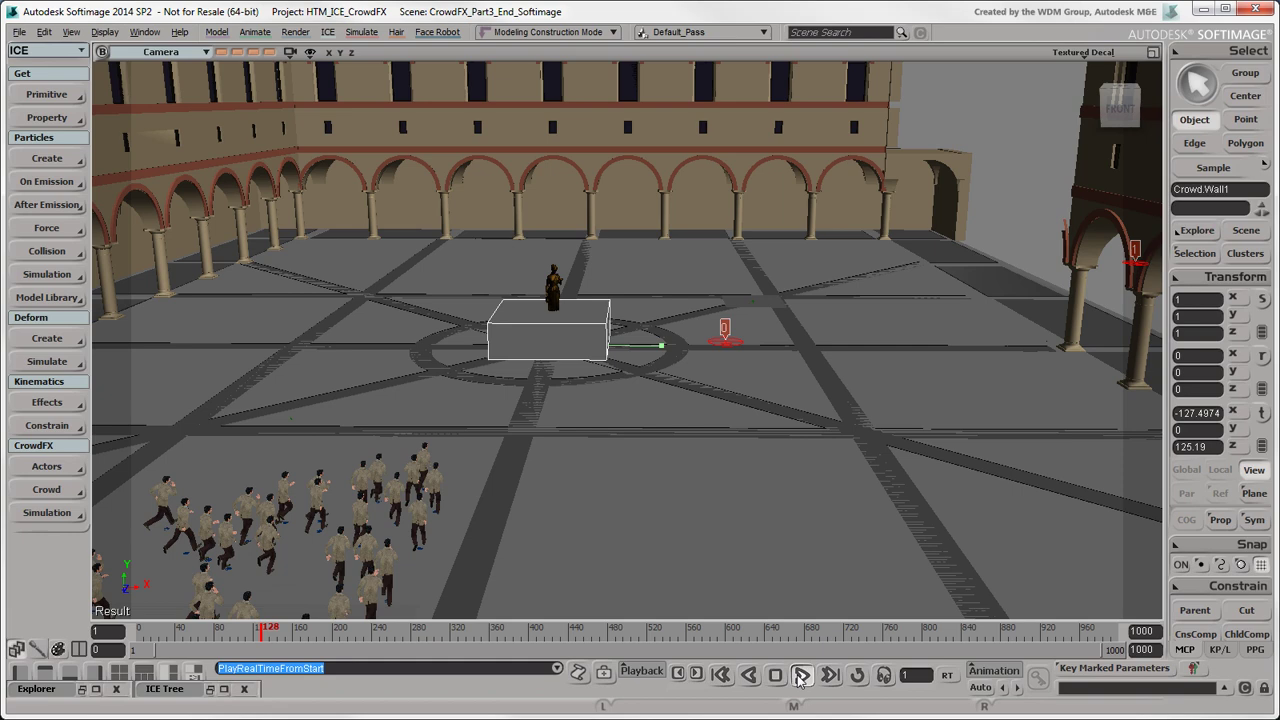
left_click_drag(587, 315, 644, 374)
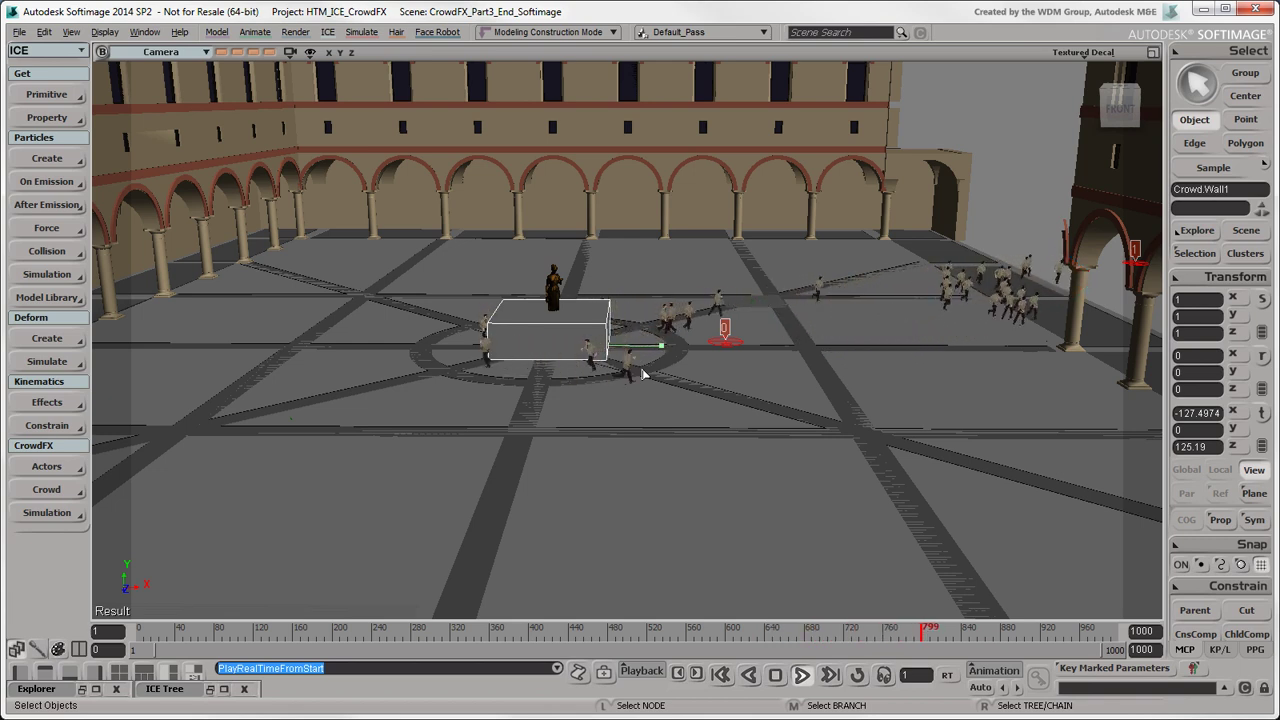
Step: Rewind, hide the crowd walls with Show/Hide Walls to reveal the fountain, and replay
left_click(720, 675)
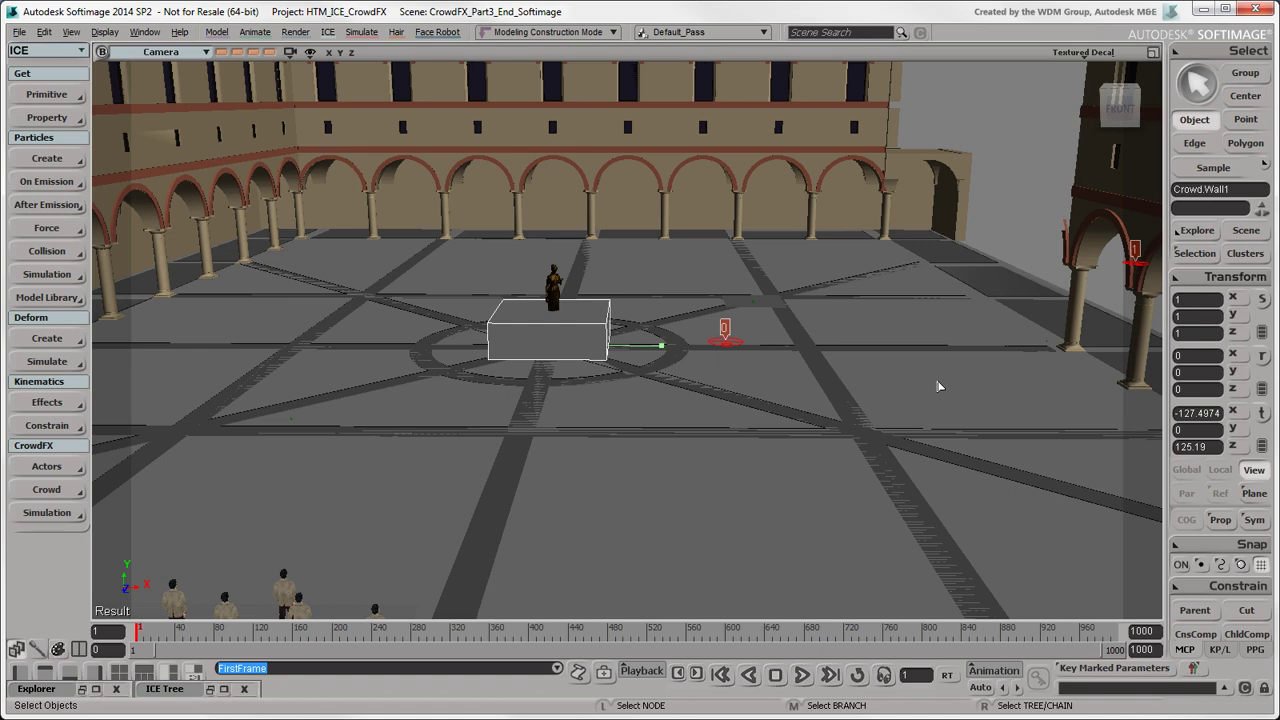
key("8")
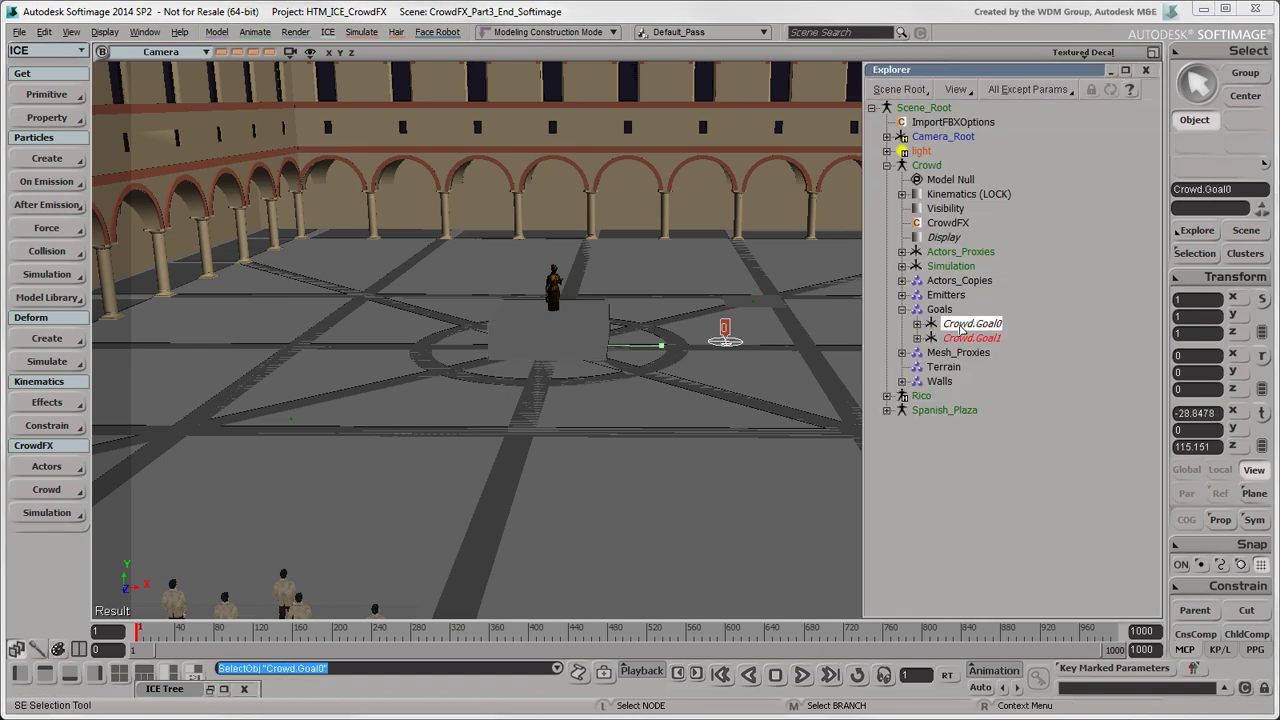
left_click(1109, 72)
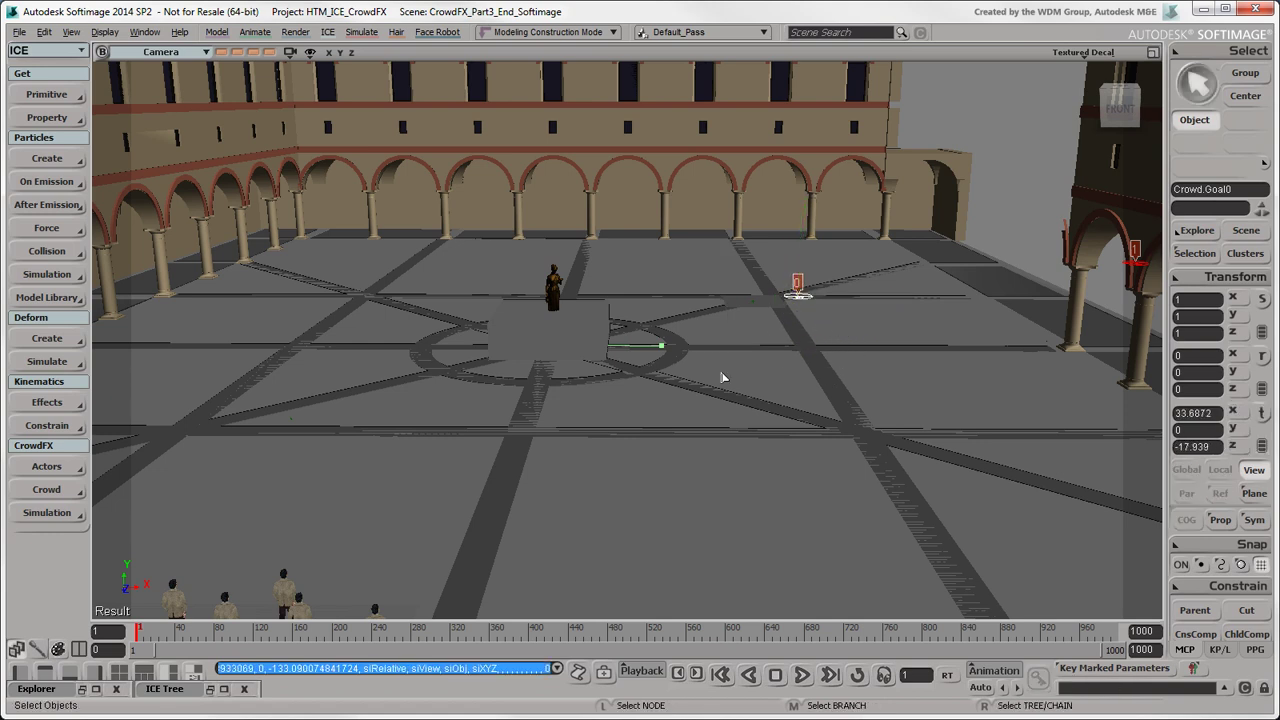
left_click(47, 489)
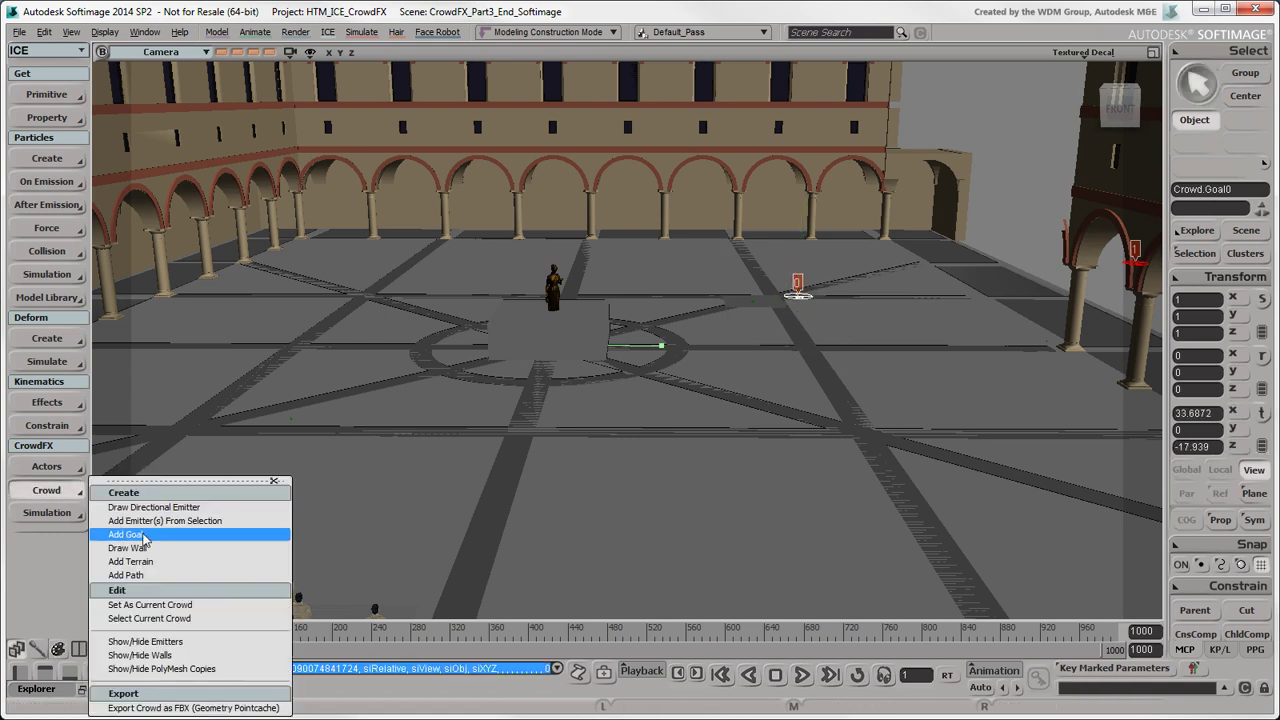
left_click(188, 655)
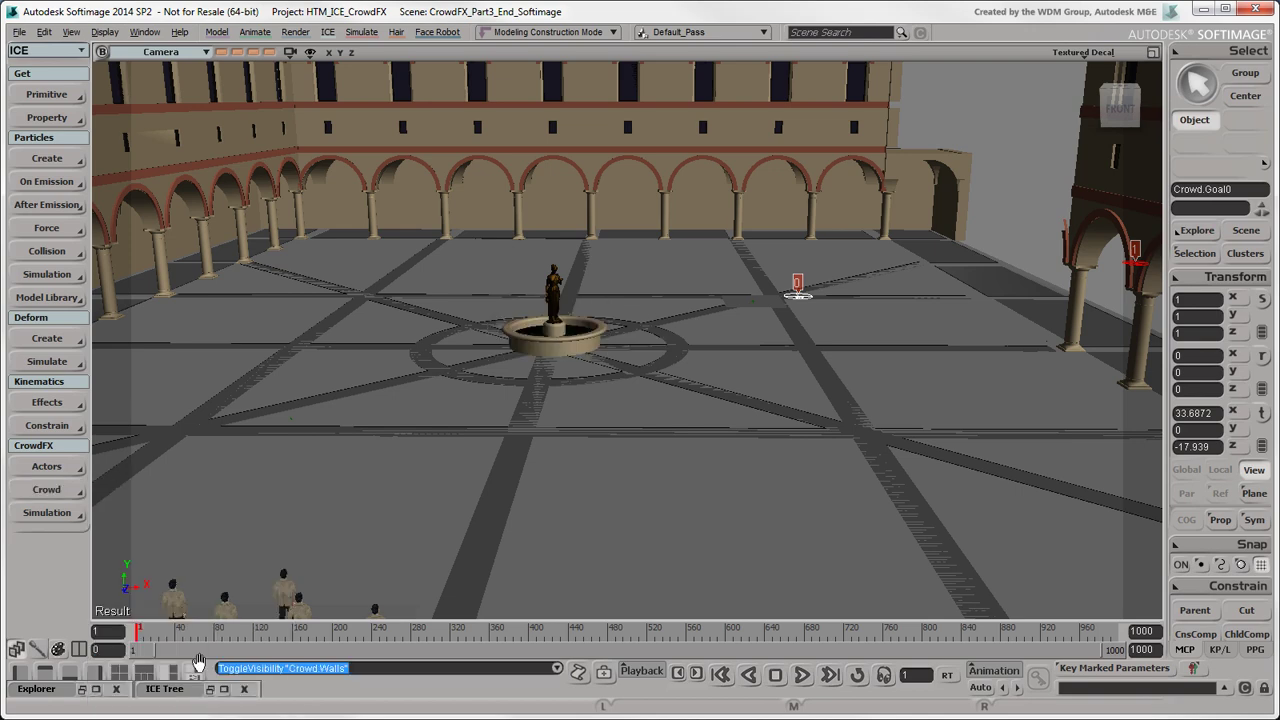
left_click(802, 675)
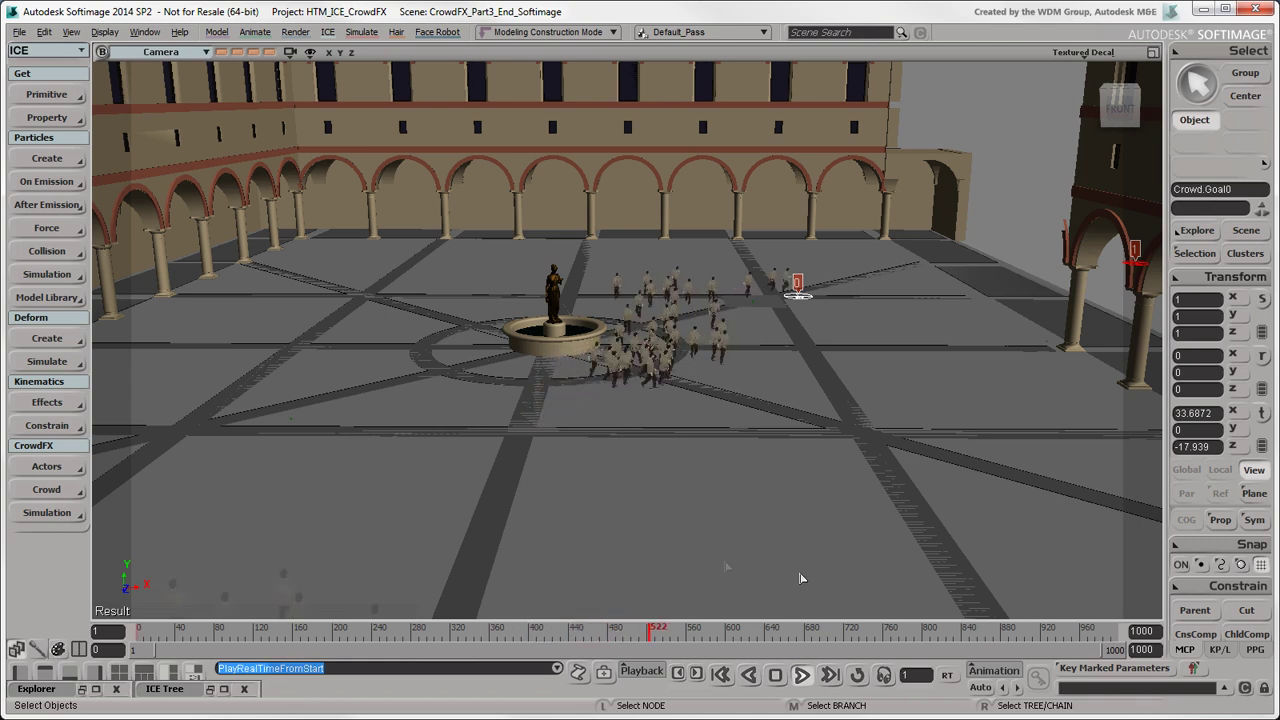
Step: Save, then move Spanish_Plaza1.Yard into the Crowd's Terrain group and add it as terrain
key("ctrl+s")
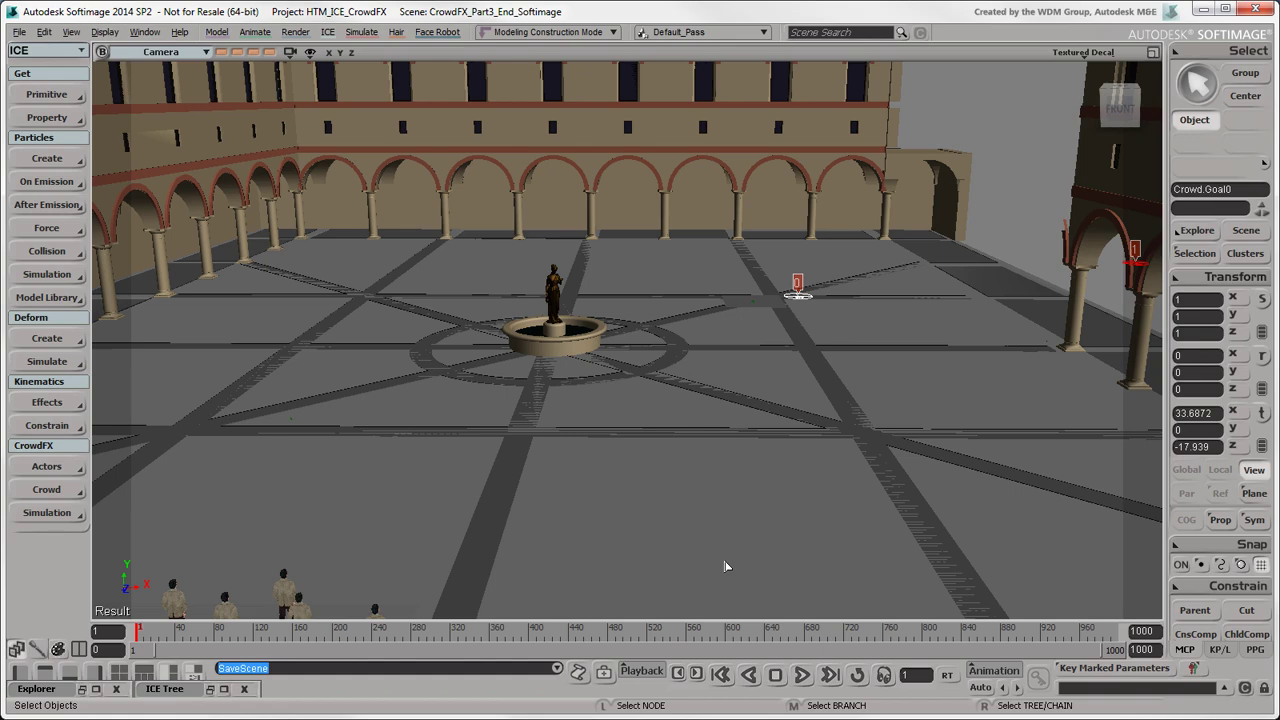
left_click(726, 567)
key("8")
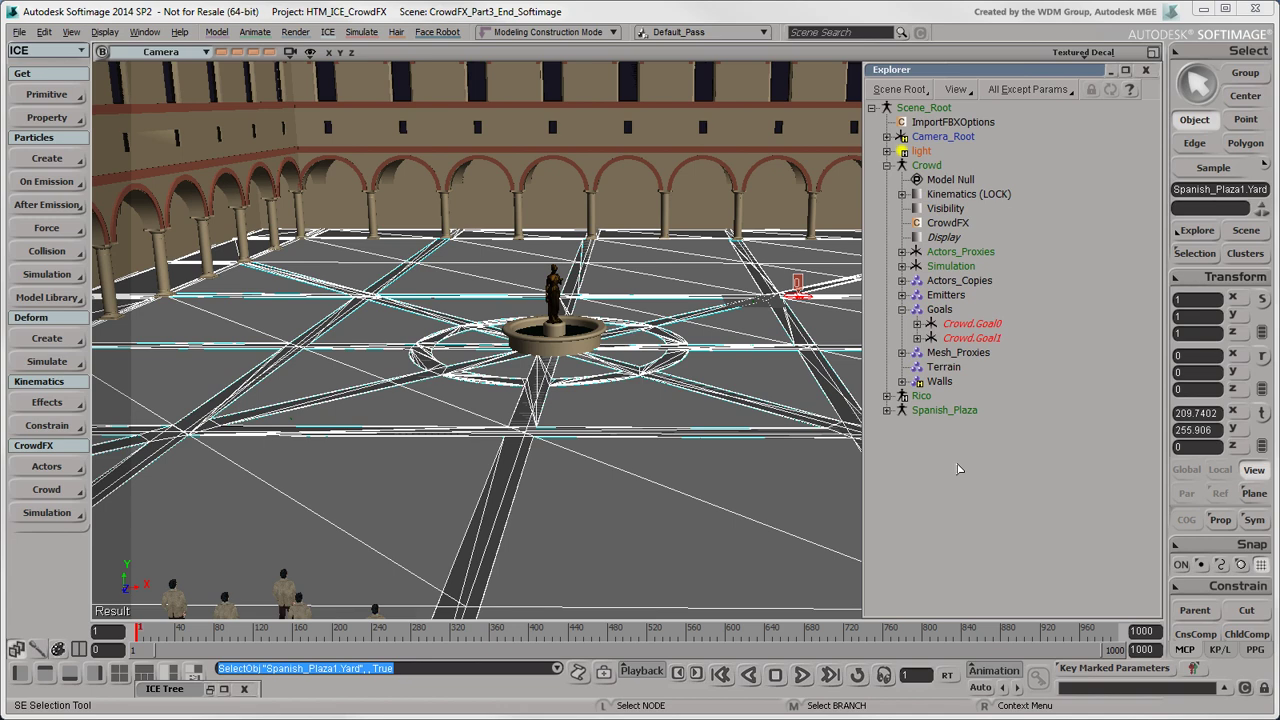
key("f")
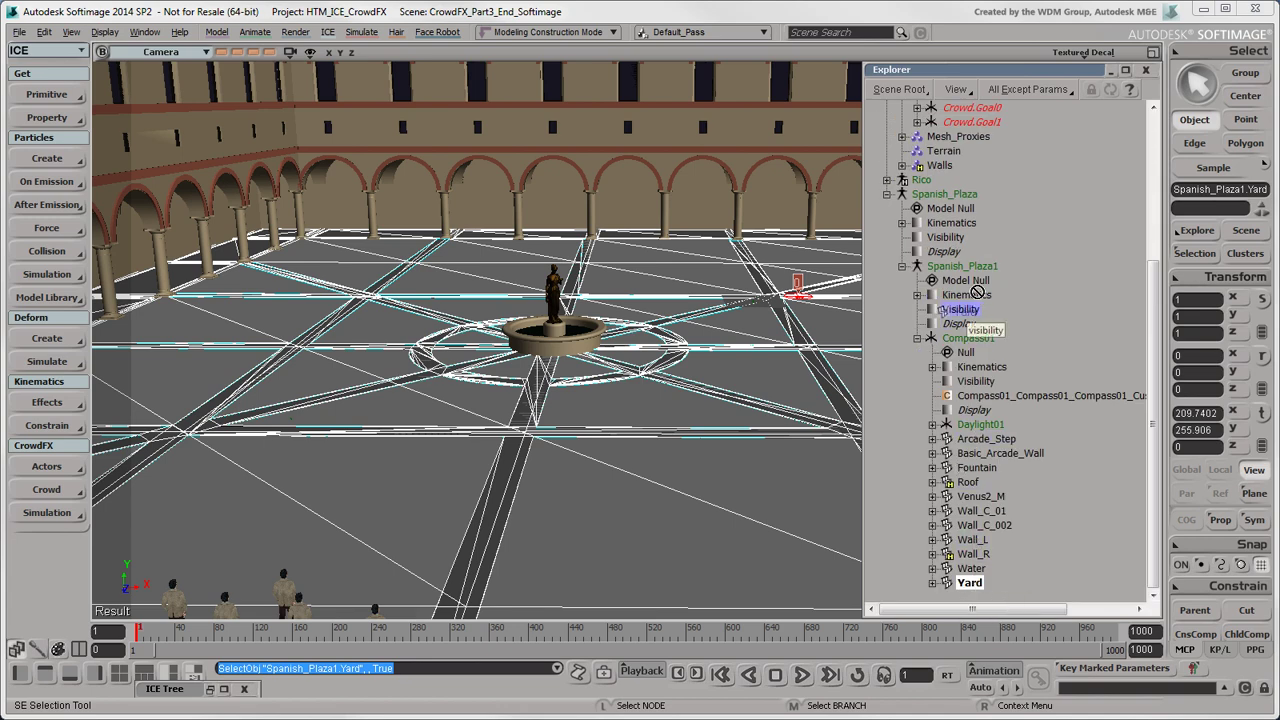
left_click_drag(951, 160, 950, 153)
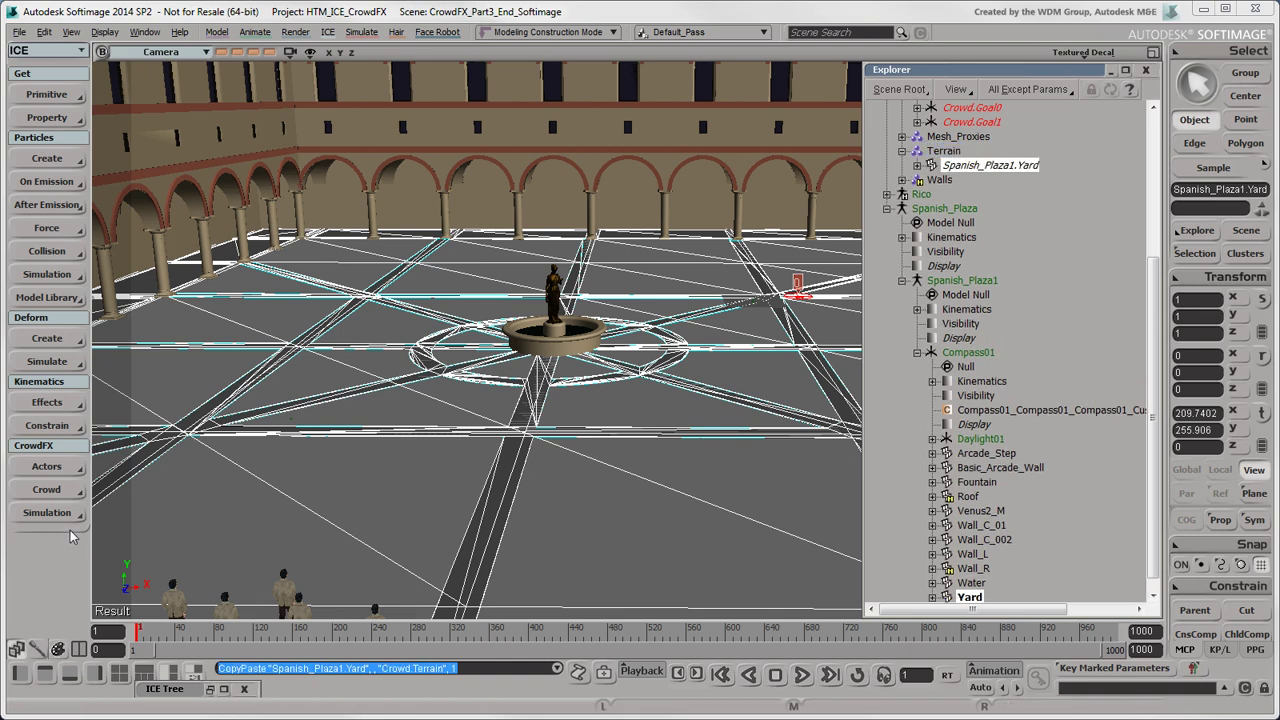
left_click(47, 490)
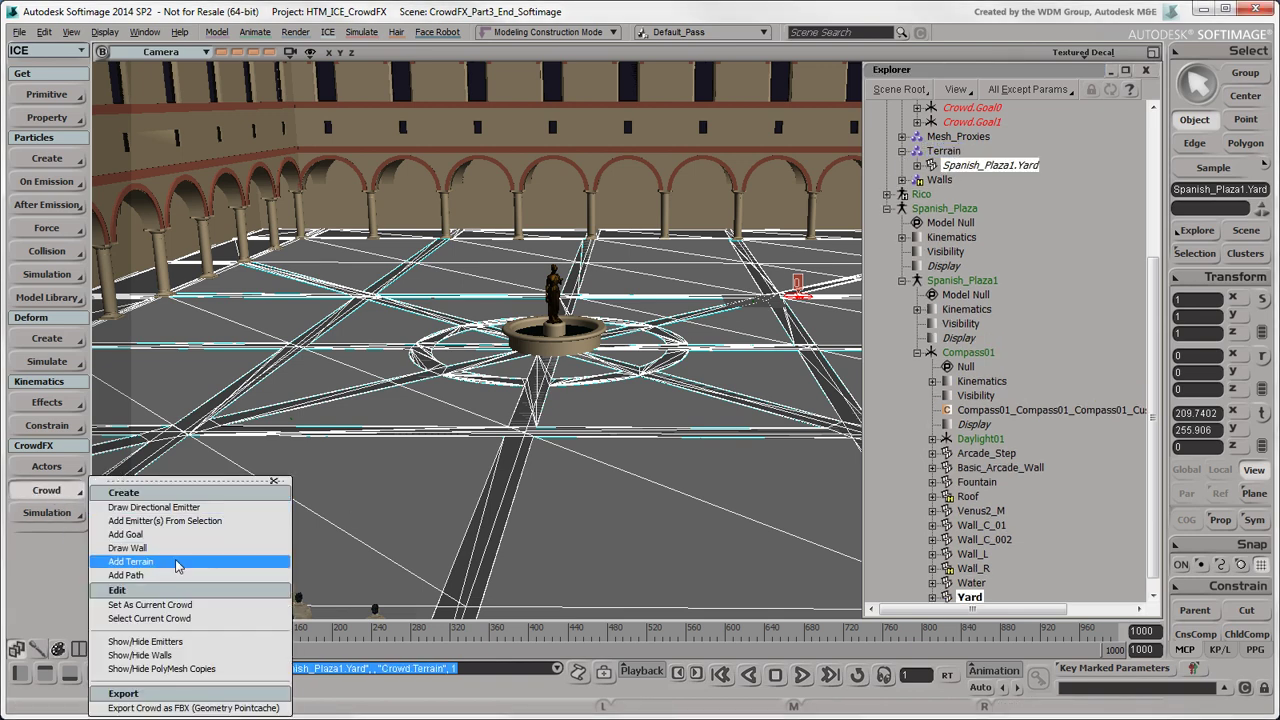
left_click(131, 561)
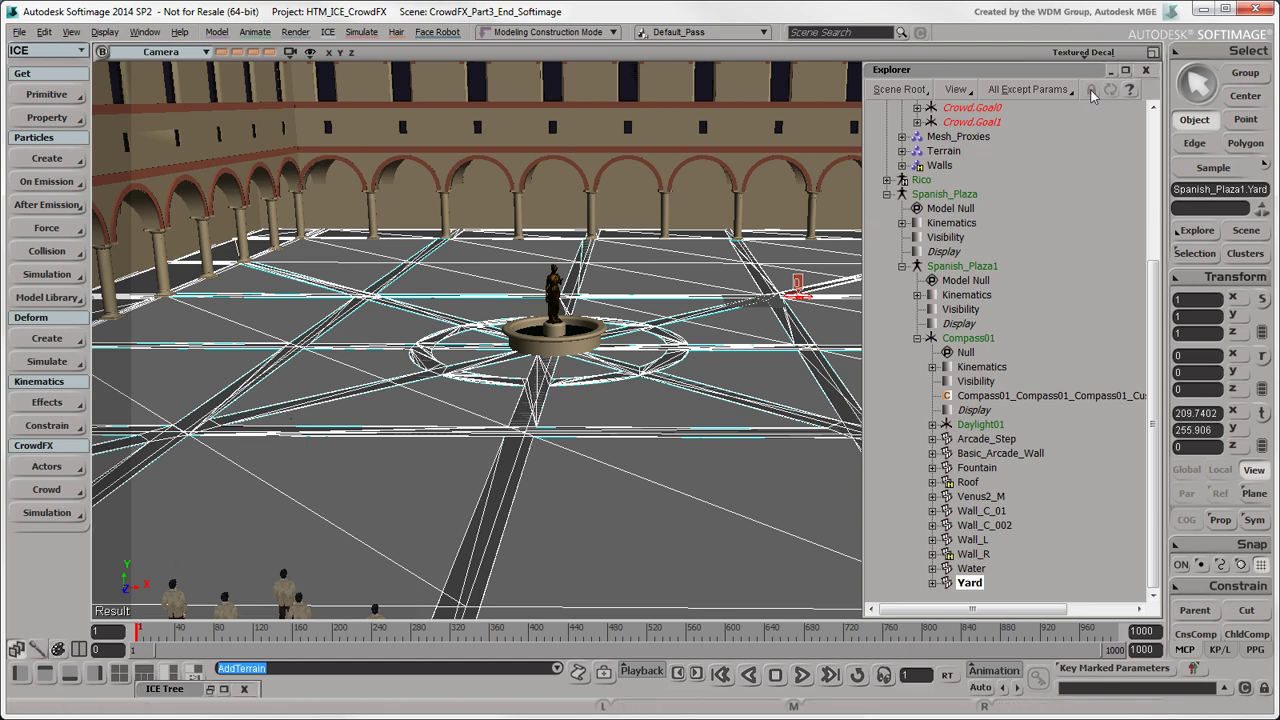
Step: Inspect the Stick To Ground compound in the crowd's Behavior ICE tree, then collapse the graph
left_click(1109, 71)
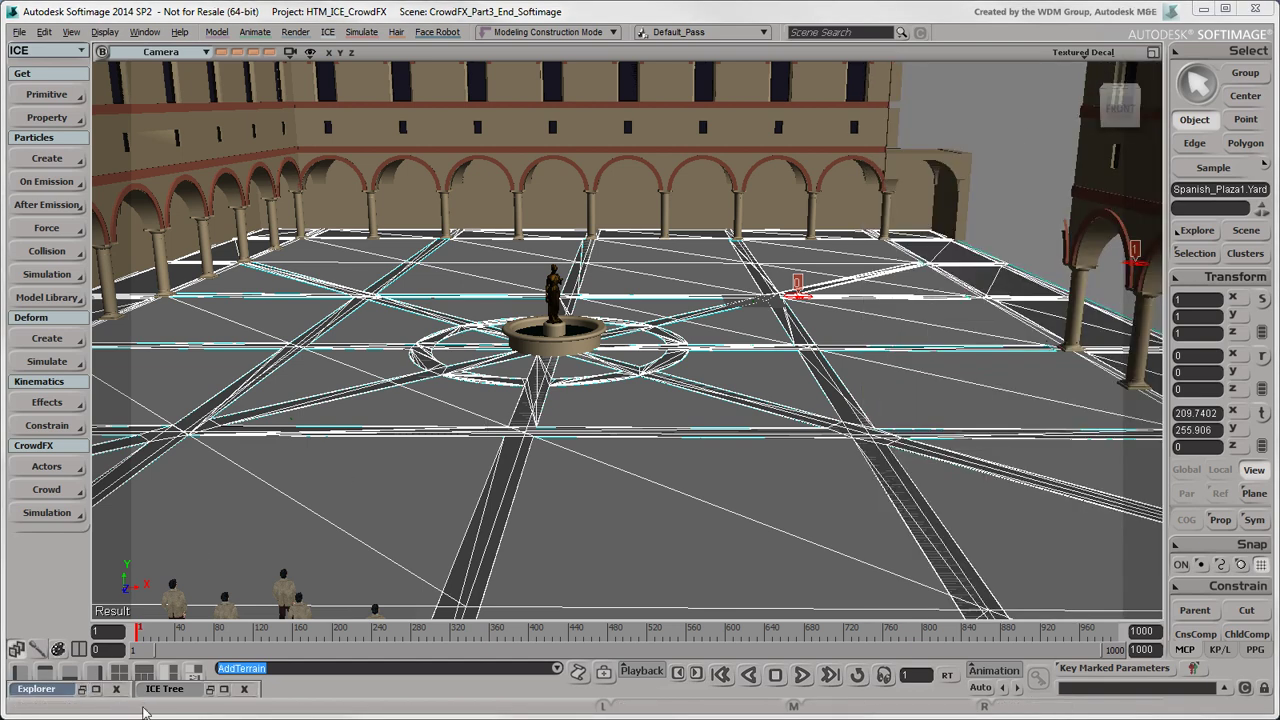
left_click(211, 690)
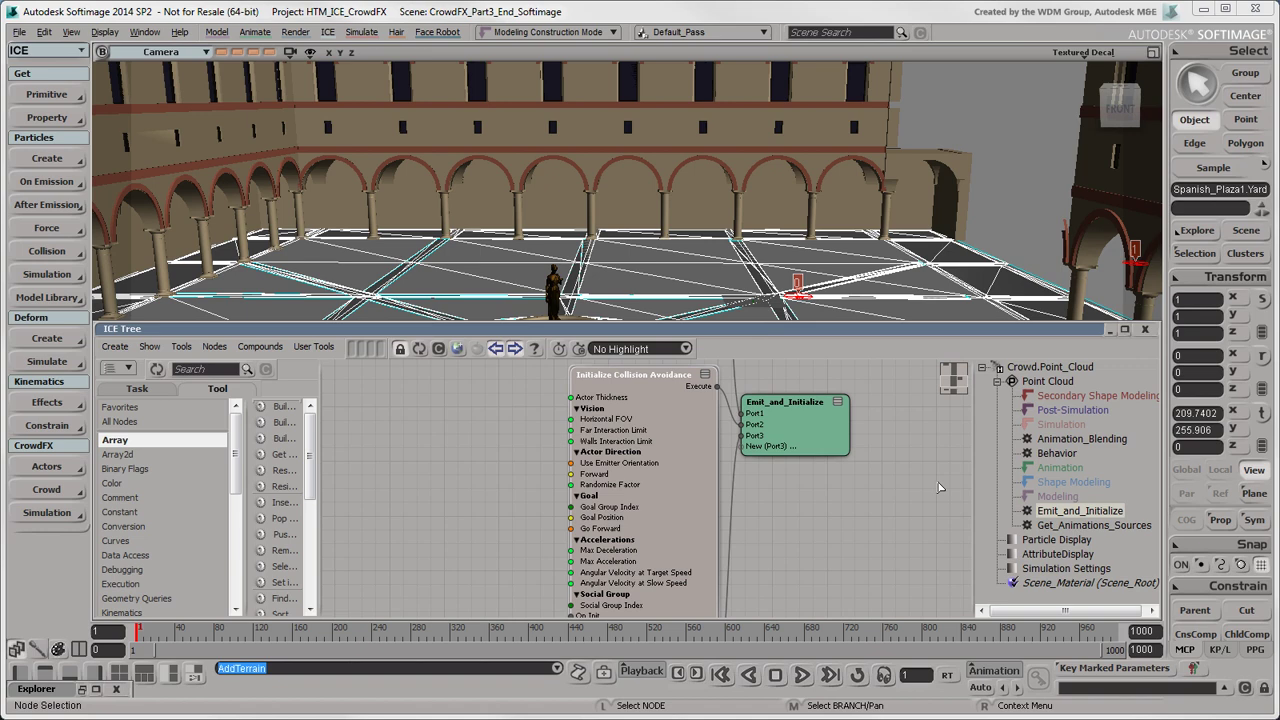
left_click(1052, 454)
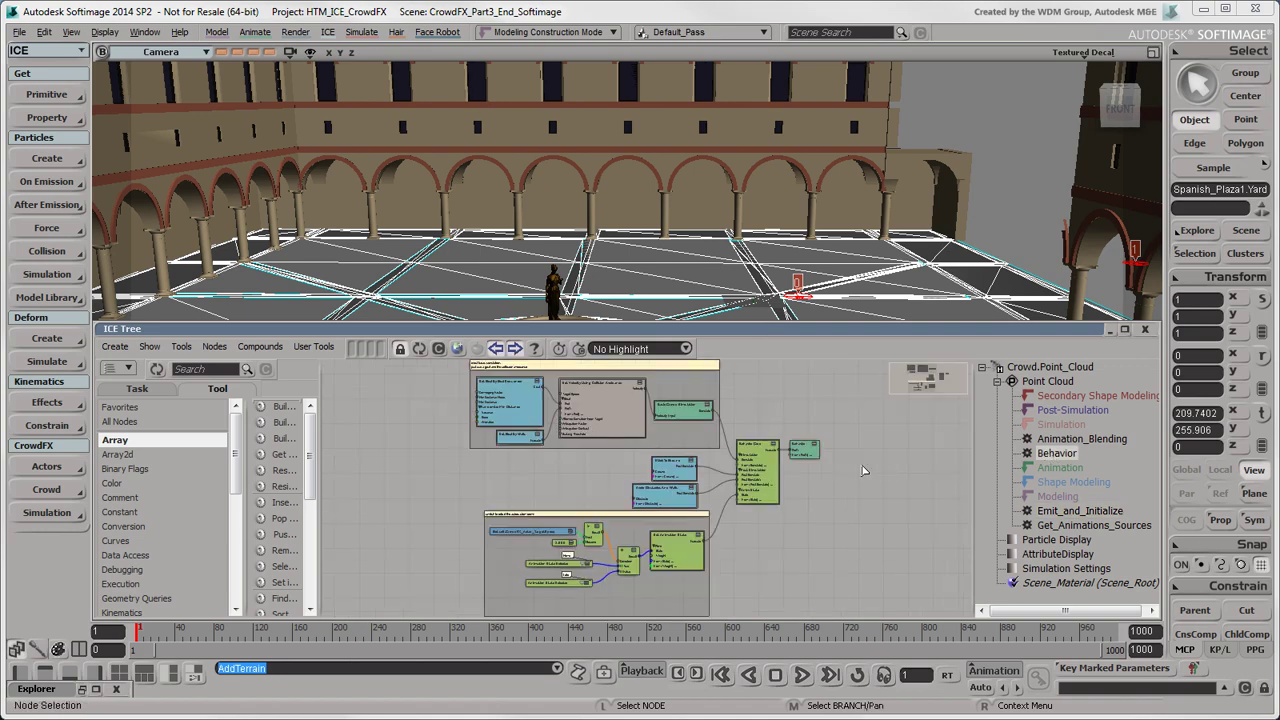
left_click(689, 477)
key("f")
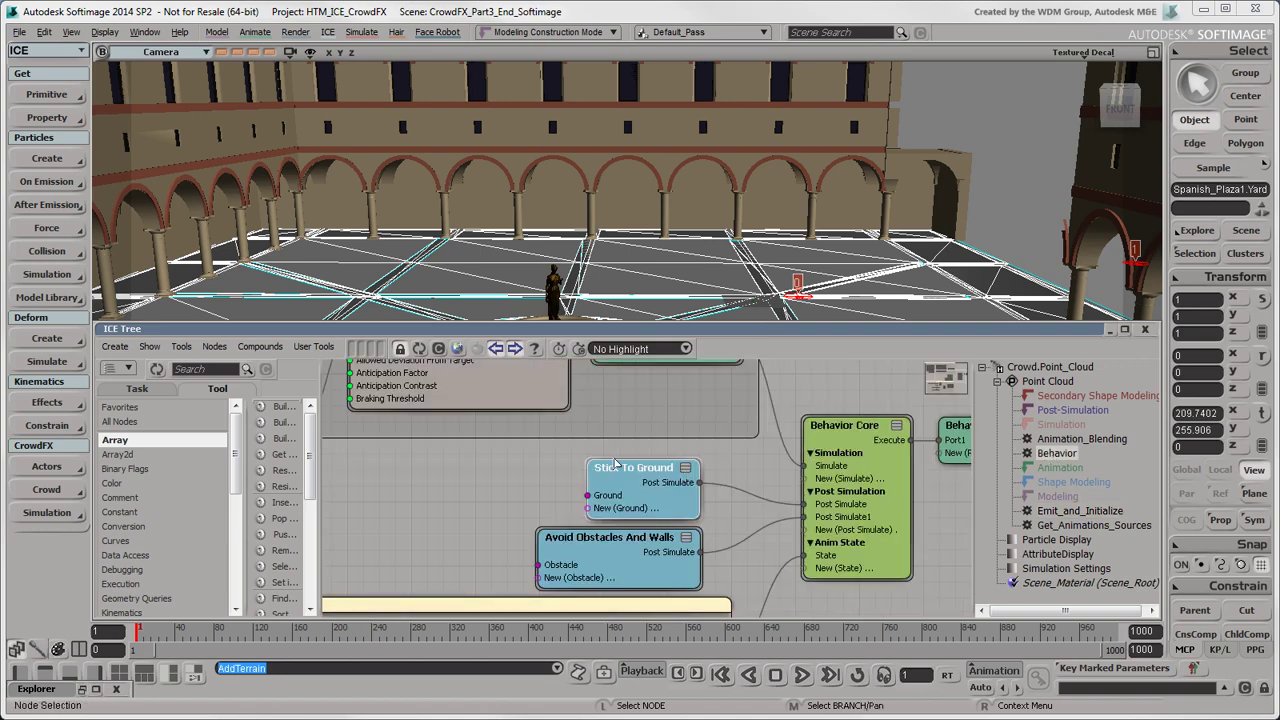
left_click(601, 453)
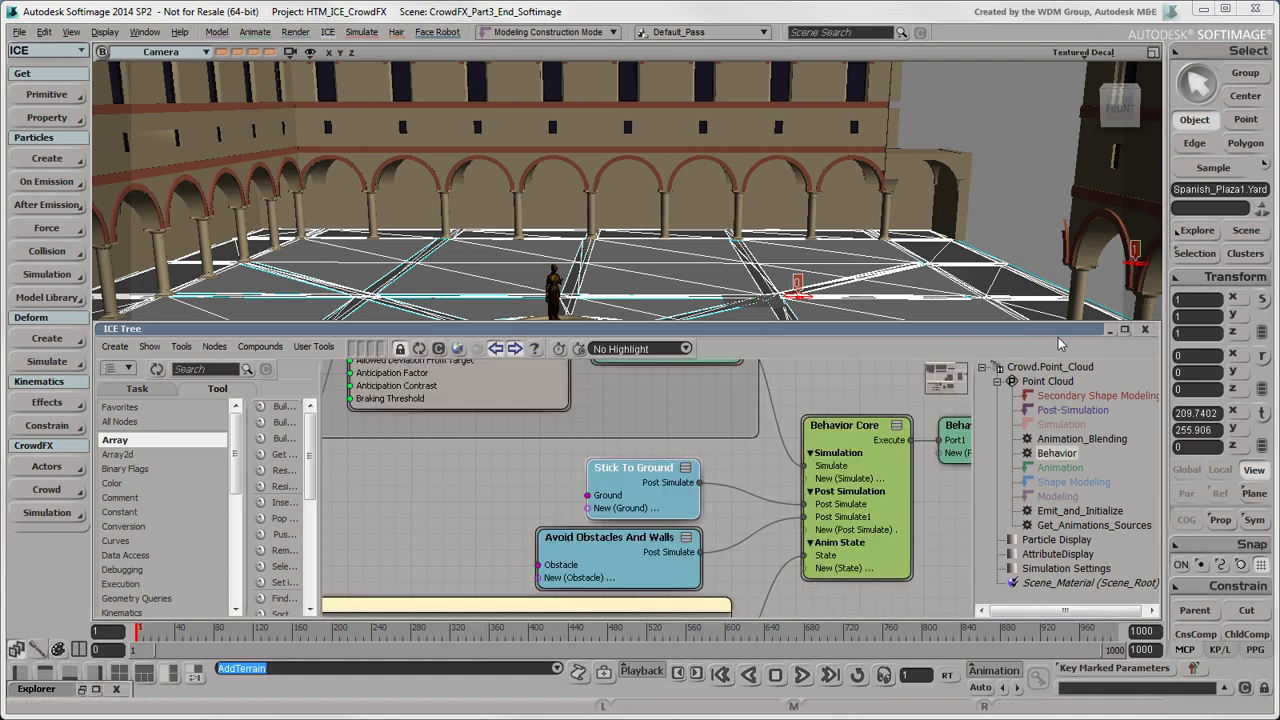
left_click(1109, 330)
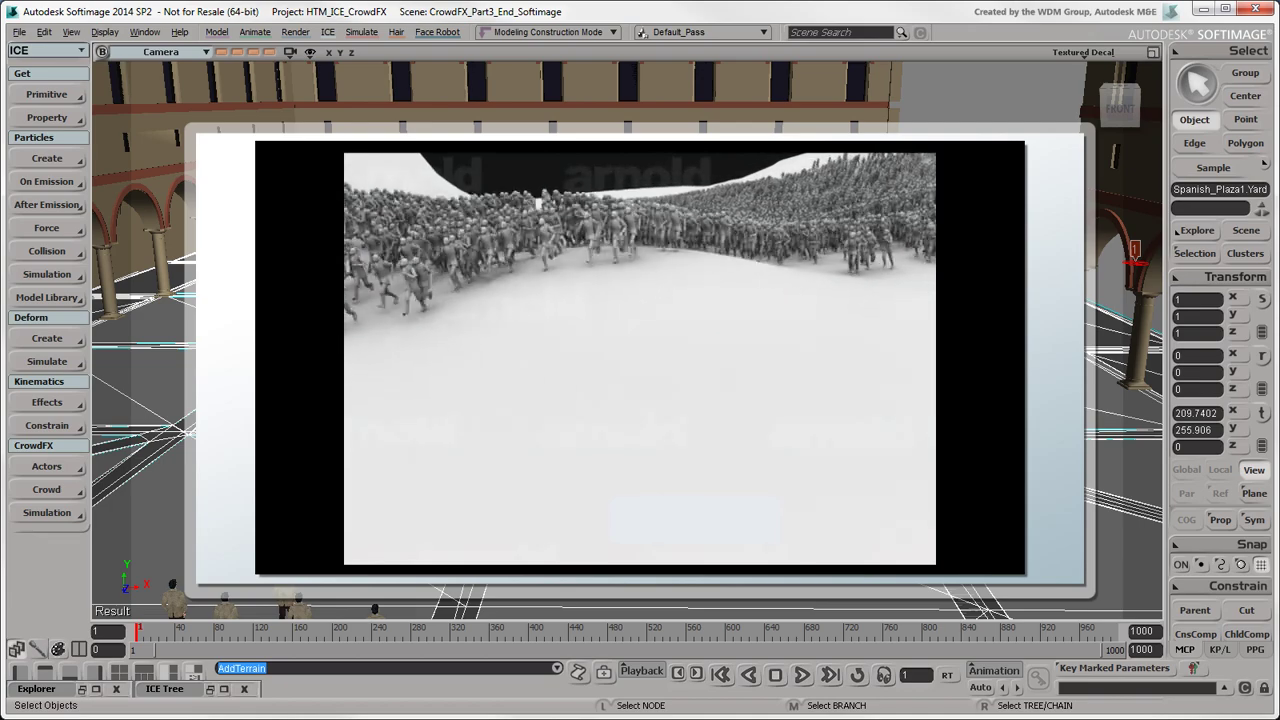
Step: Save the scene, recall the stored viewpoint, and play the crowd while orbiting the plaza
key("ctrl+s")
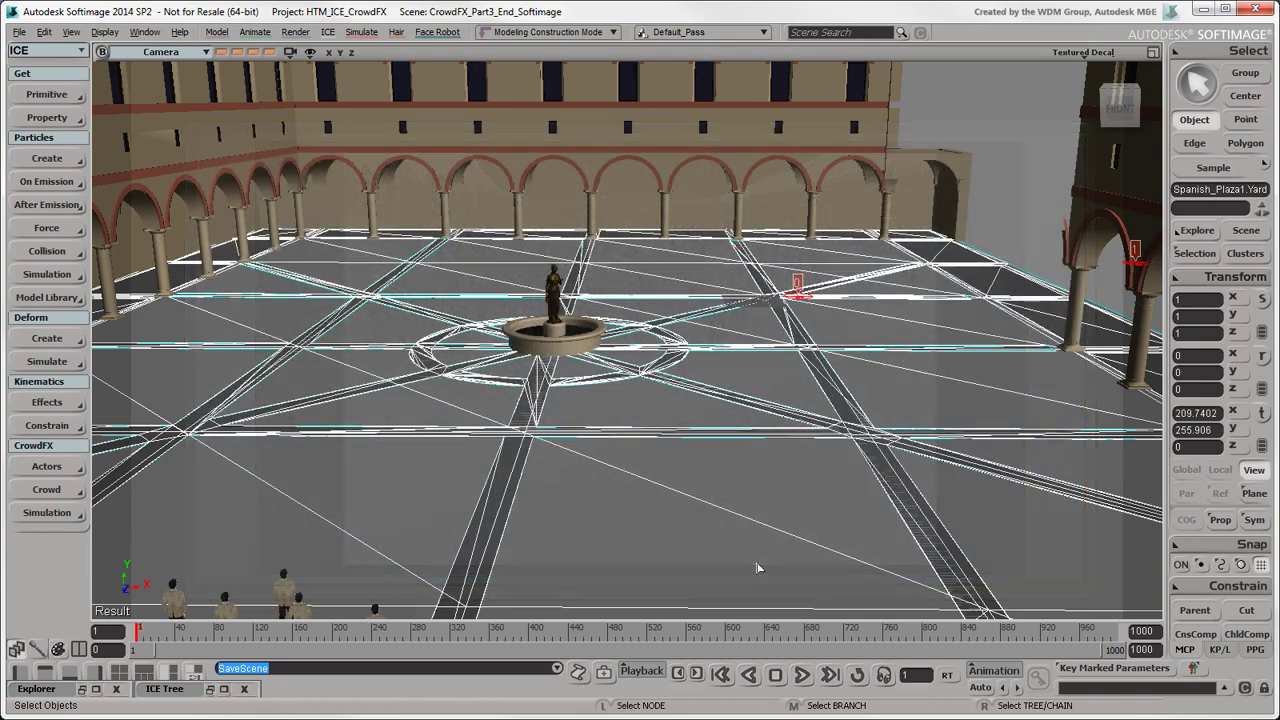
left_click(253, 54)
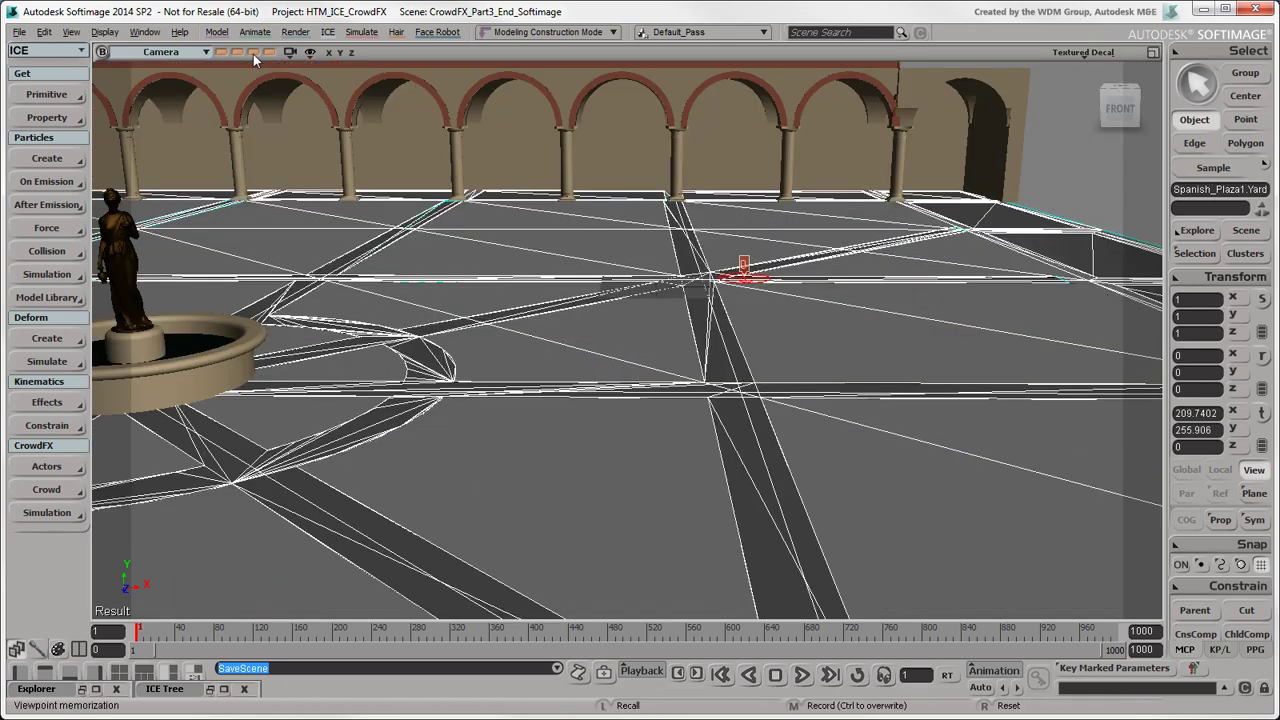
left_click(802, 675)
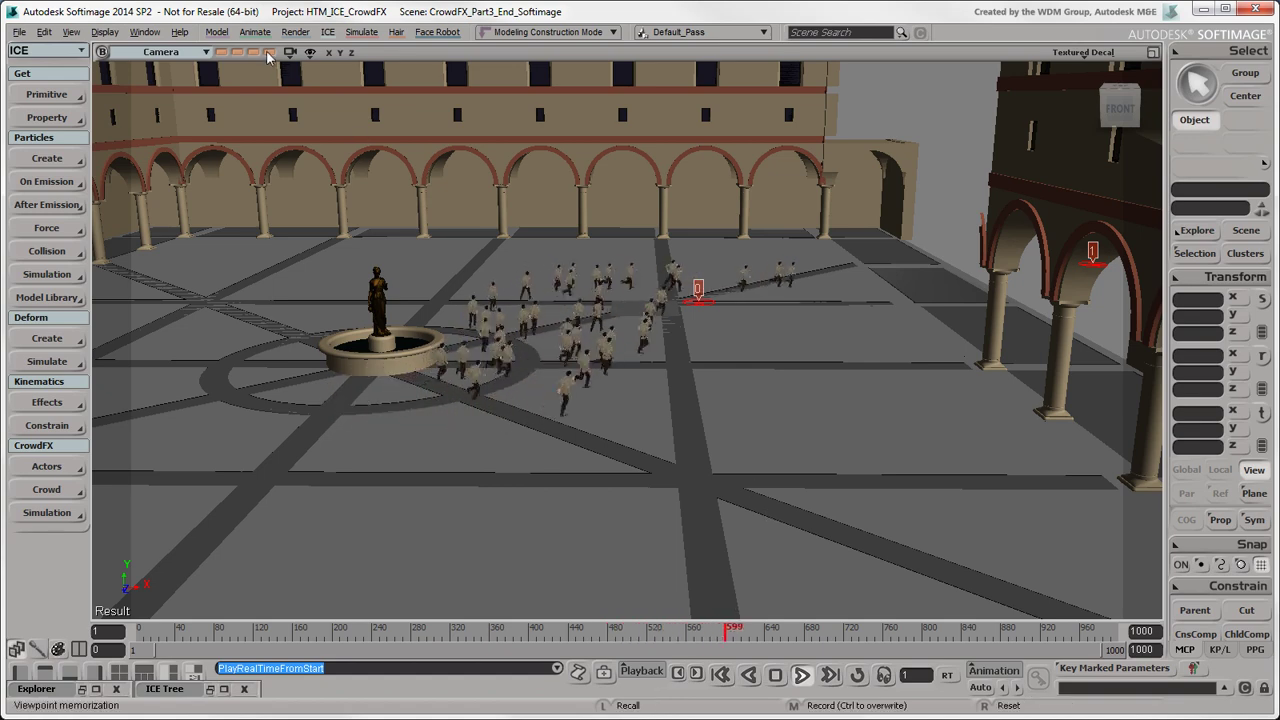
left_click_drag(447, 248, 483, 459)
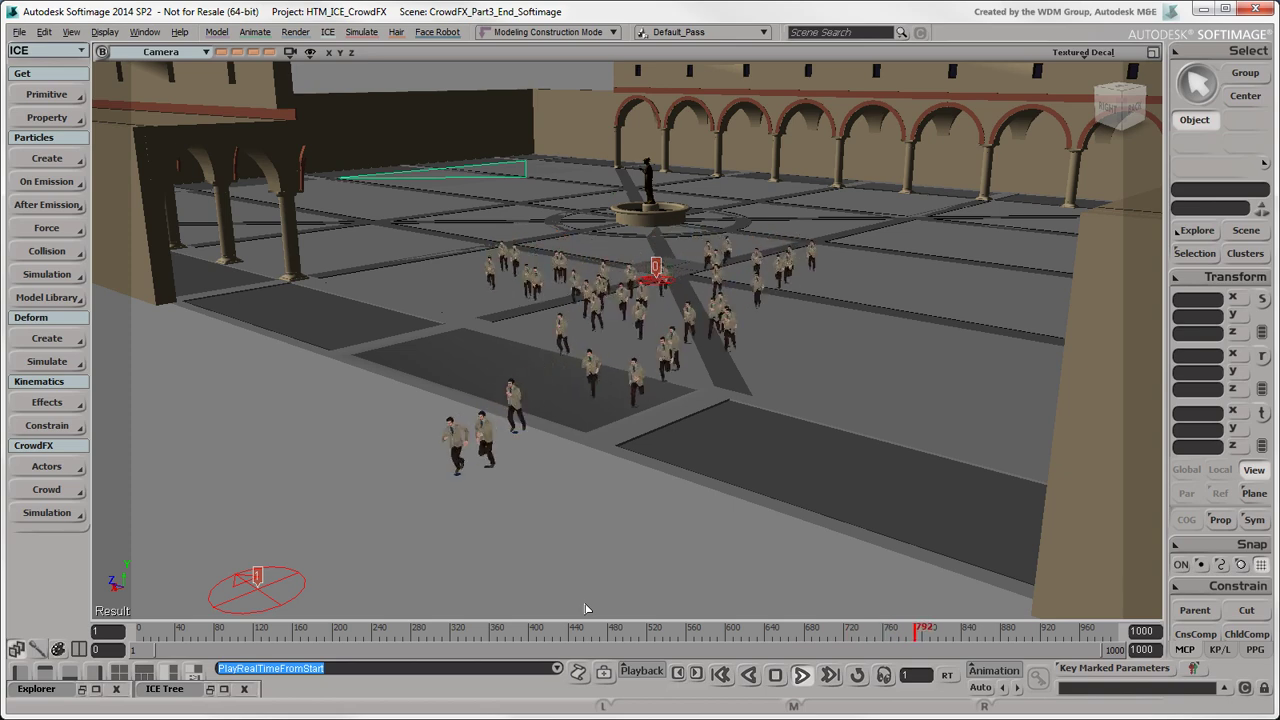
Step: Select the Crowd model and export it as FBX with geometry point cache, named 'crowdfx_business_me'
left_click(720, 675)
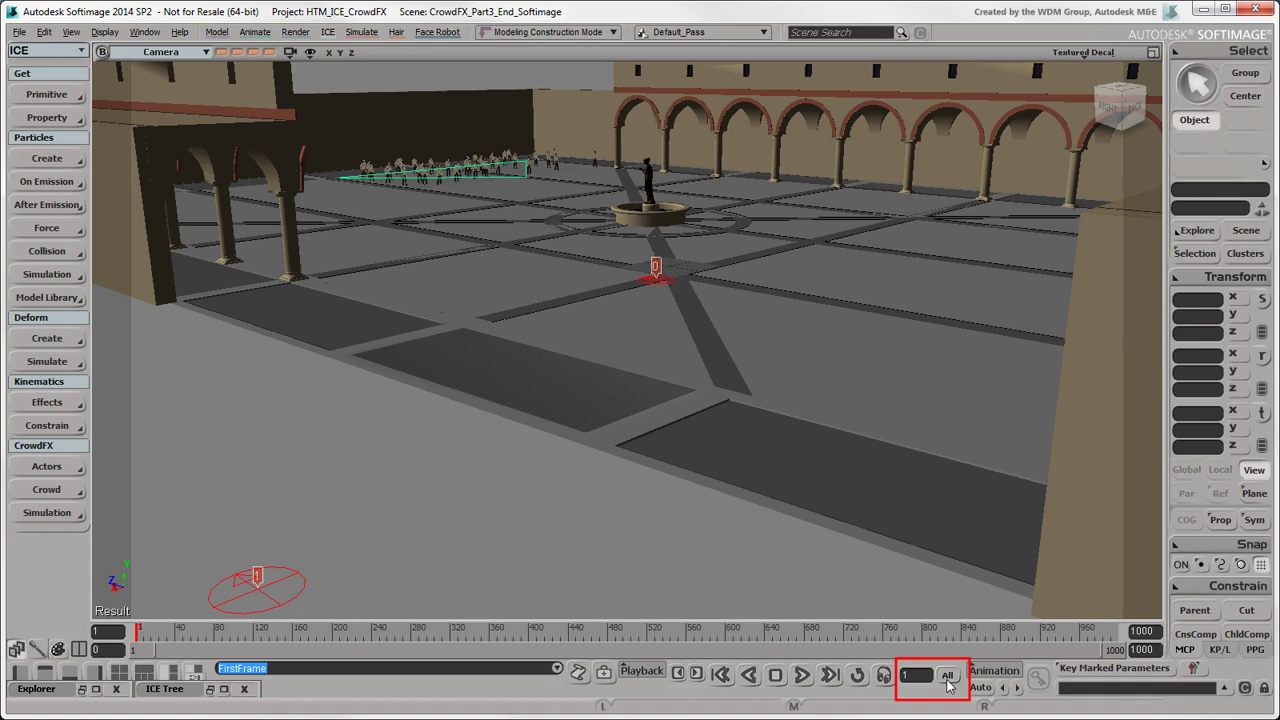
key("8")
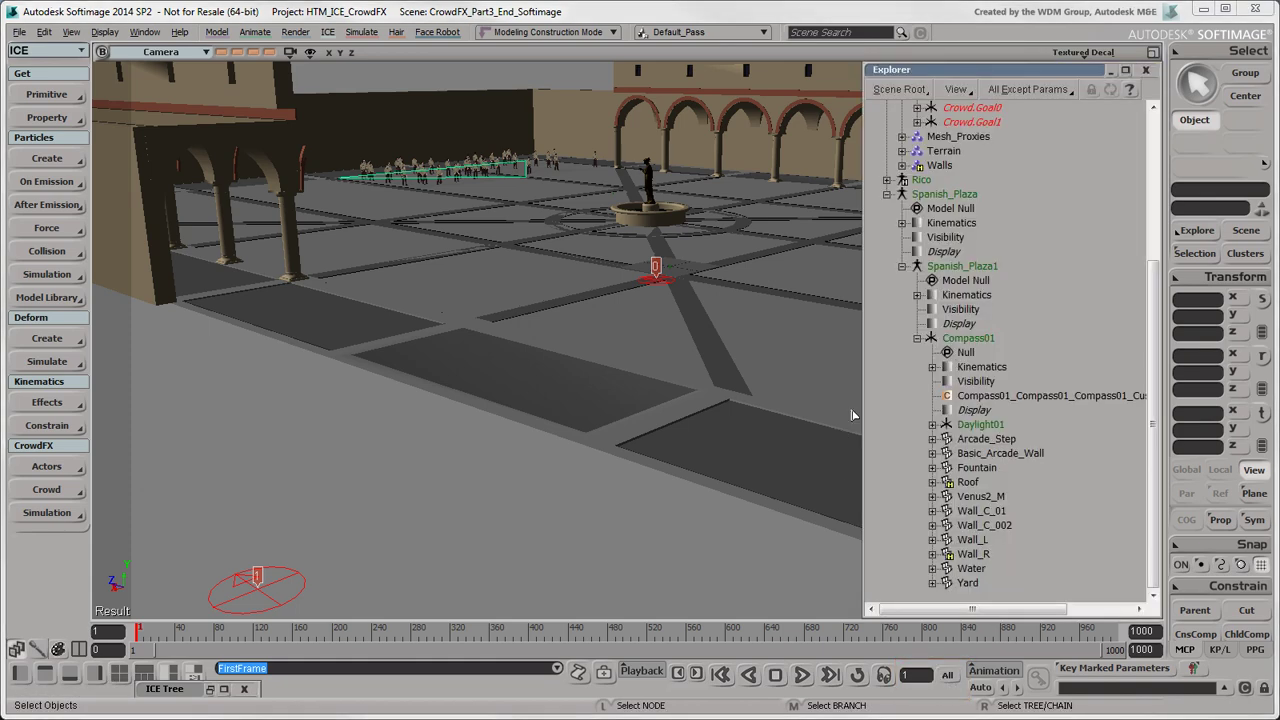
left_click(1151, 137)
left_click(924, 166)
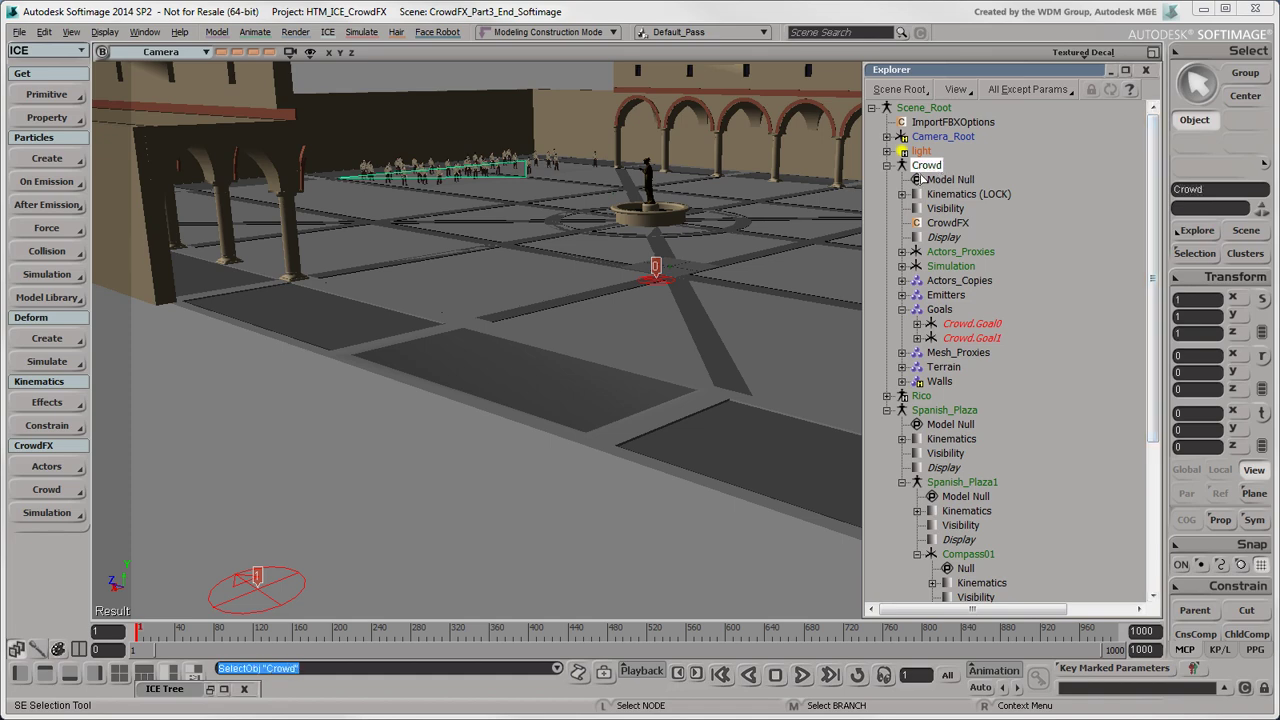
left_click(46, 489)
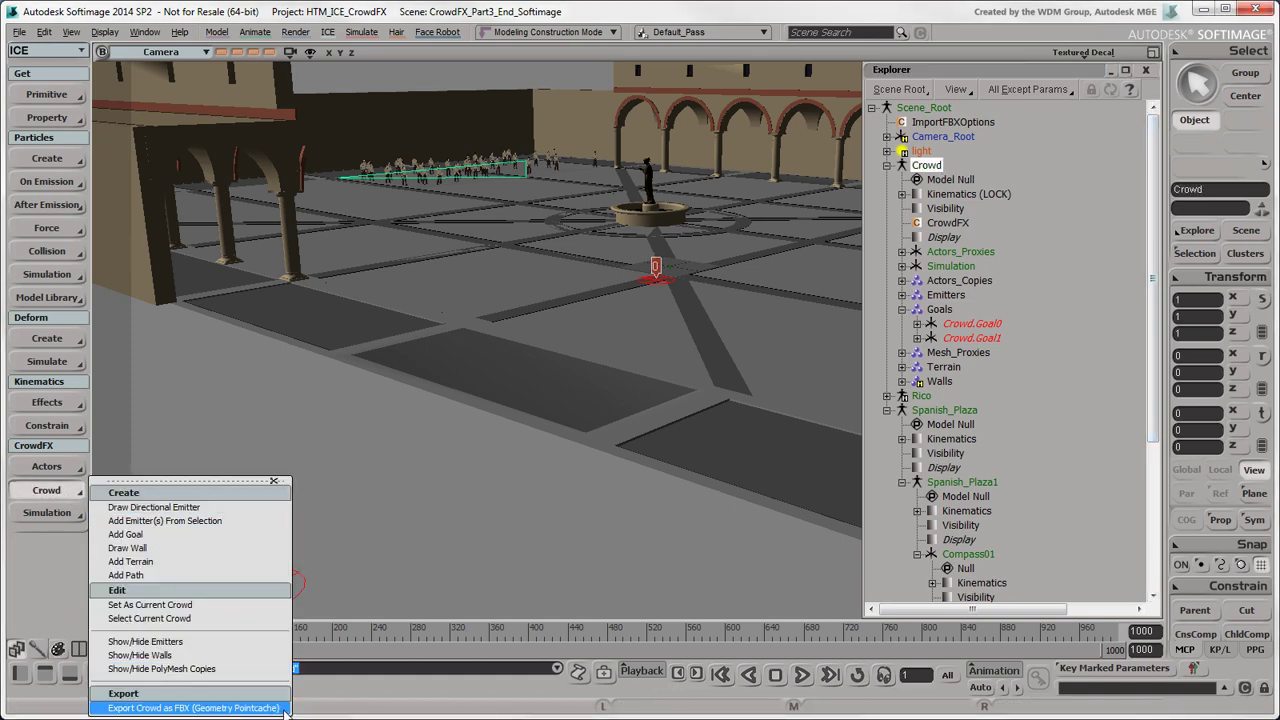
left_click(284, 708)
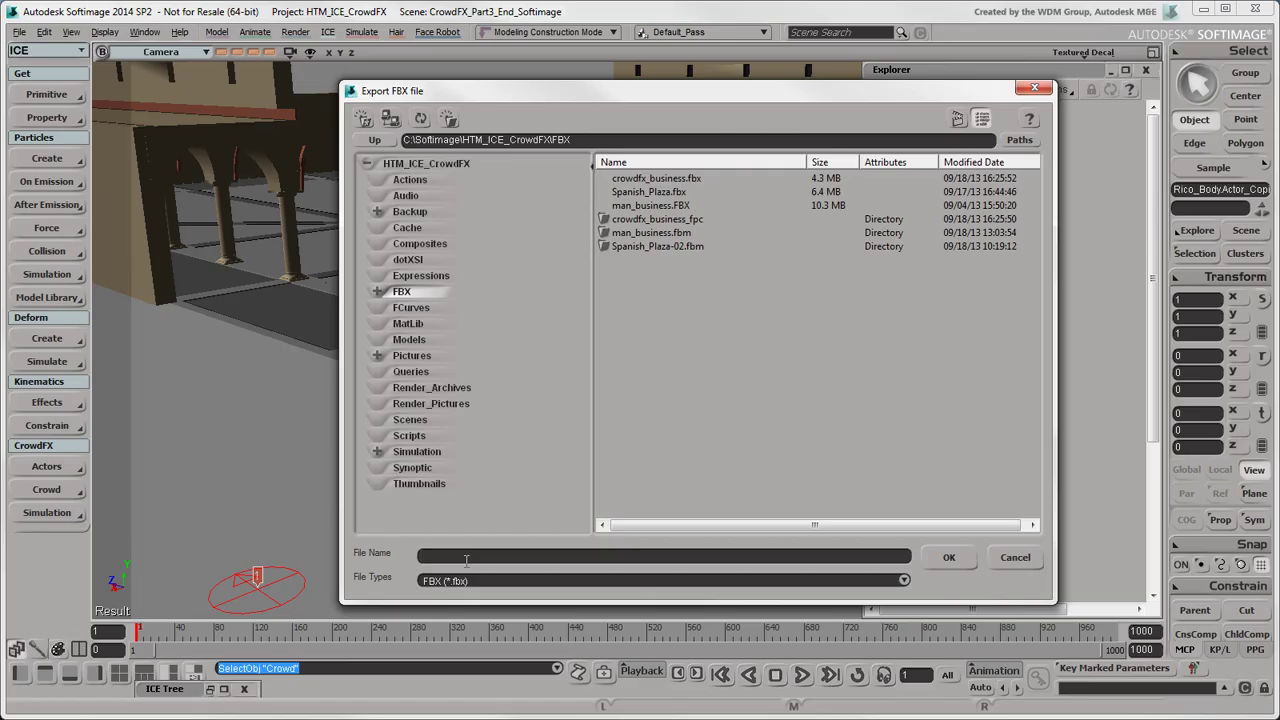
type("crowdfx_")
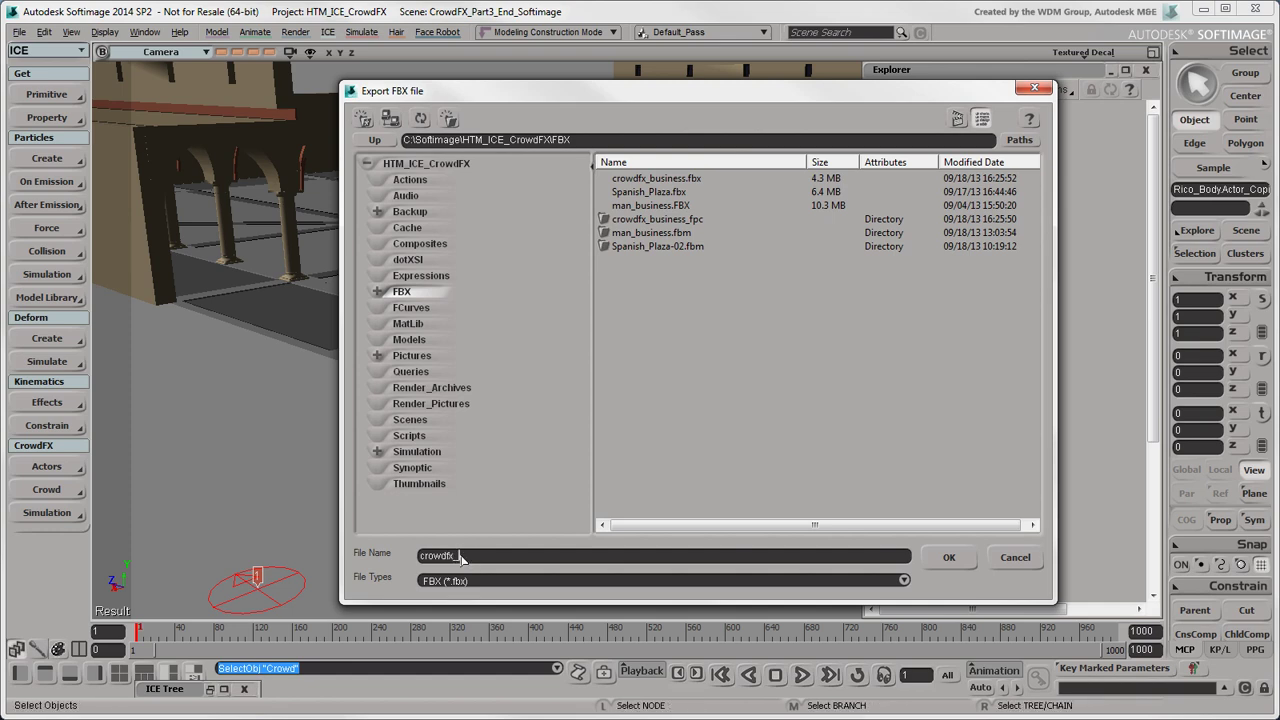
type("business_men")
Step: Export the crowd FBX without cameras, keeping geometry cache on, with manual units set to Centimeters
left_click(947, 558)
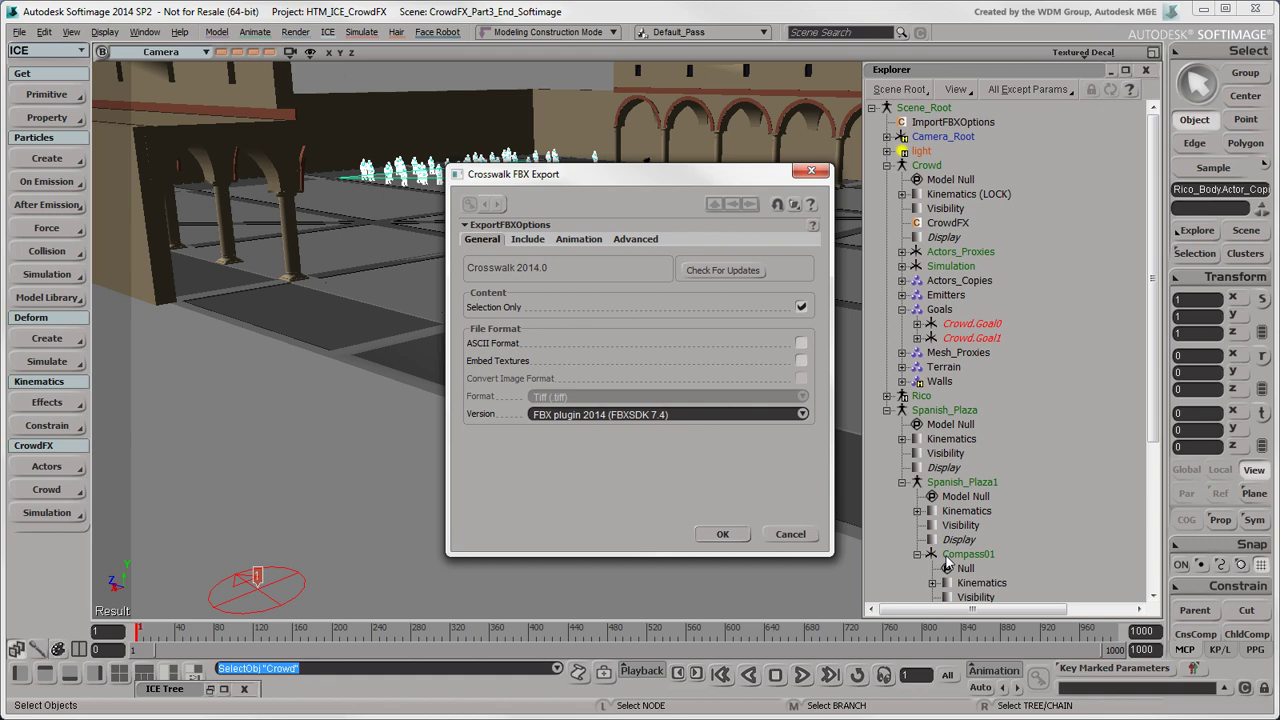
left_click(537, 243)
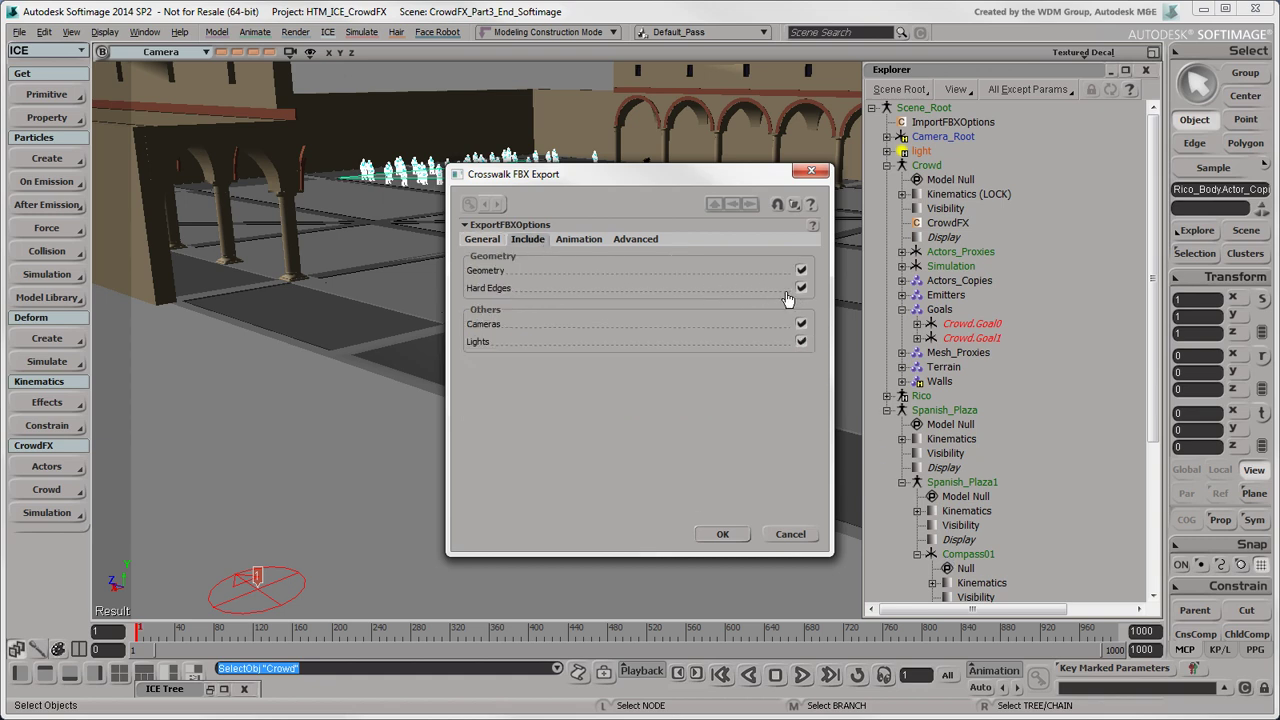
left_click(801, 324)
left_click(579, 239)
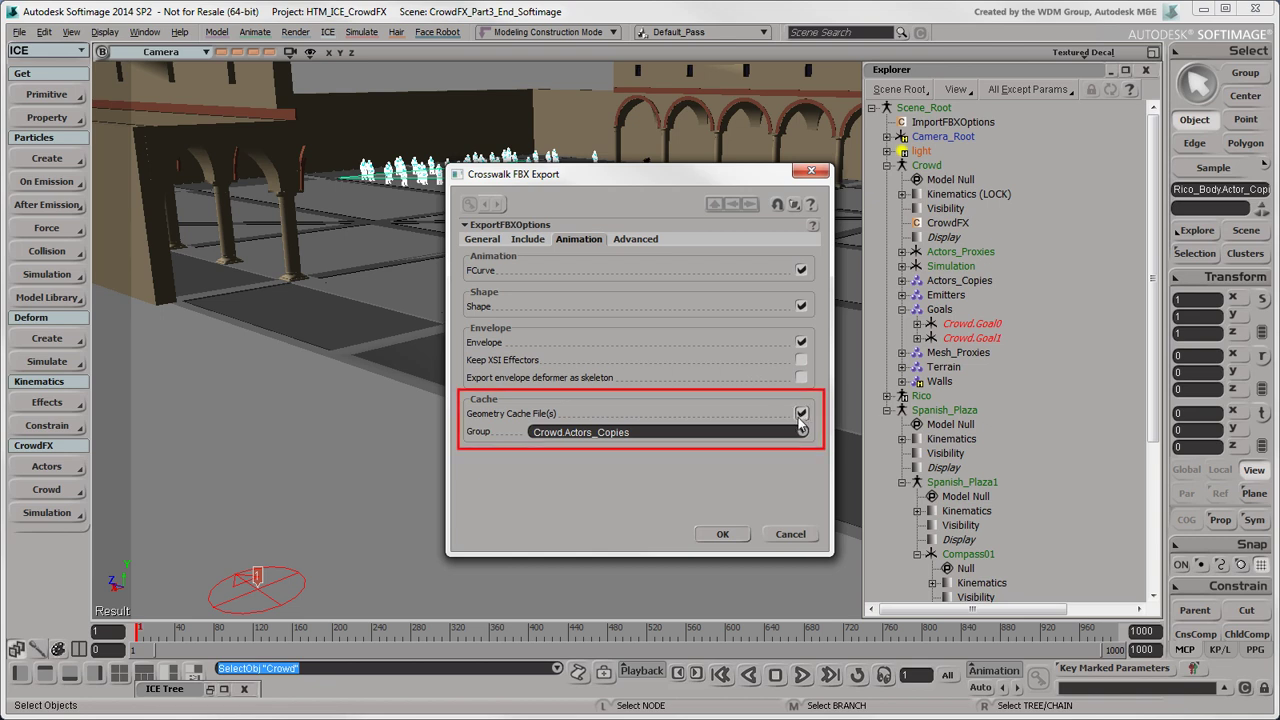
left_click(641, 241)
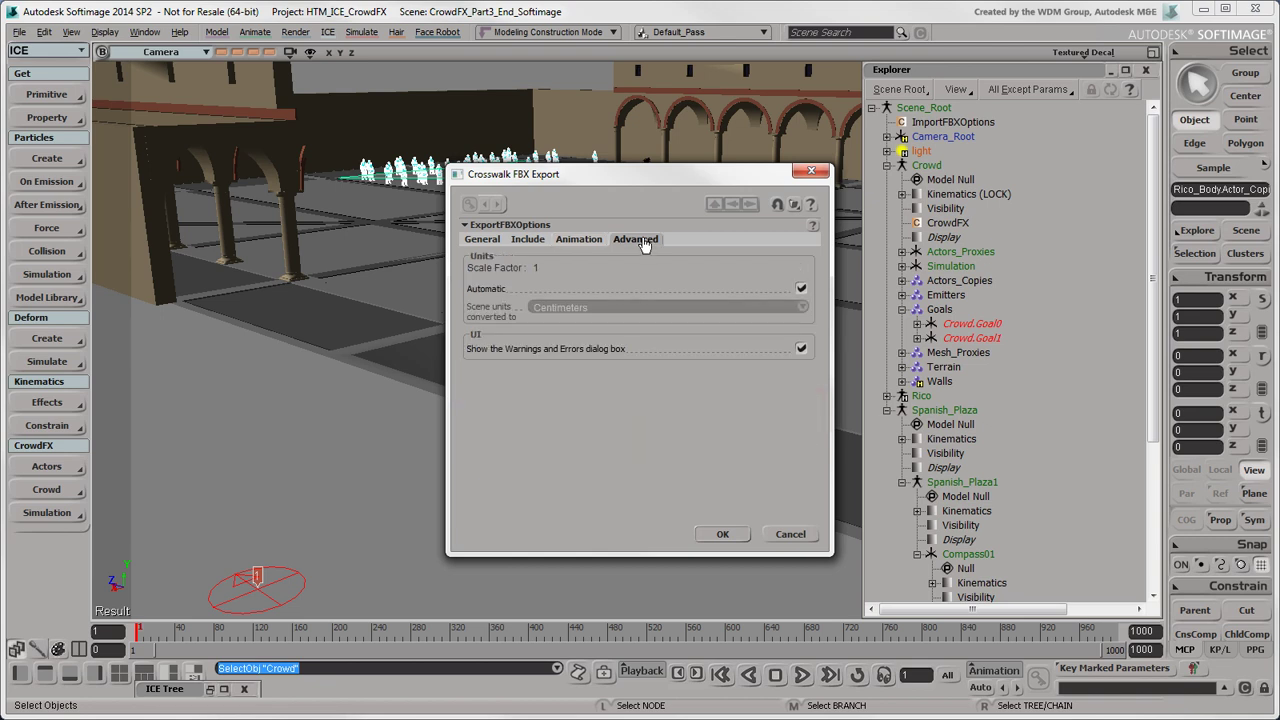
left_click(801, 289)
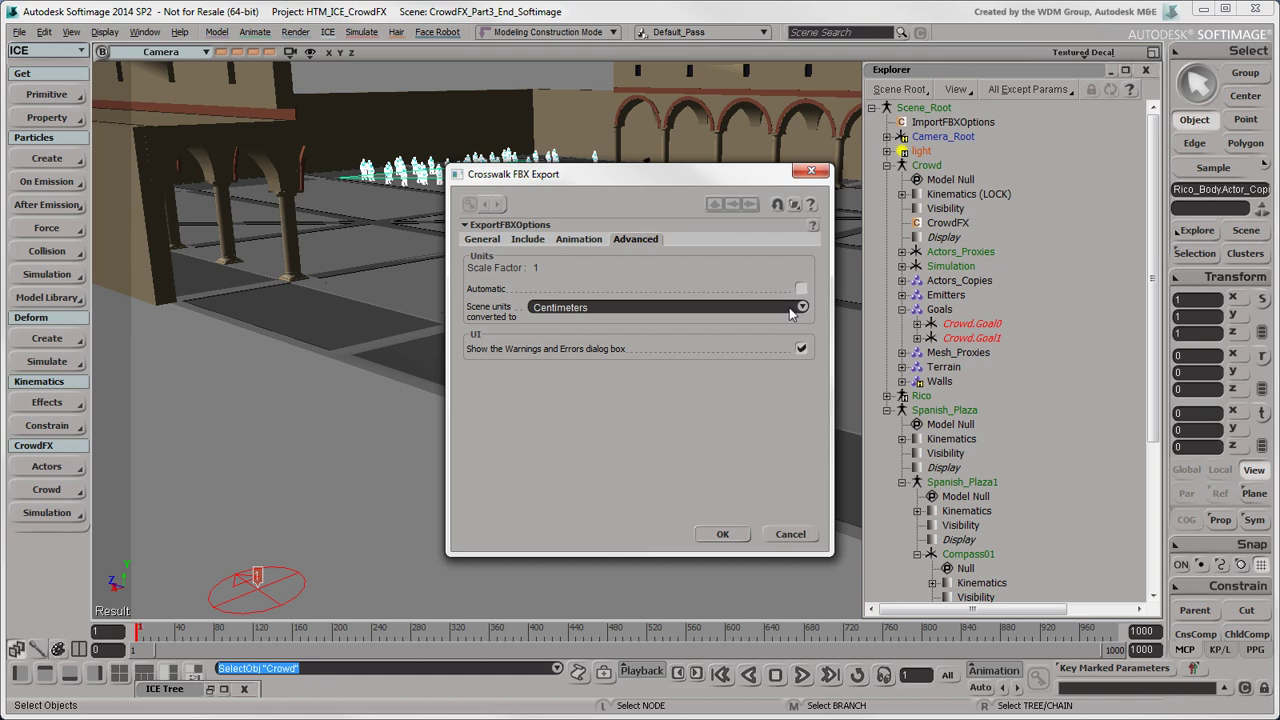
left_click(722, 534)
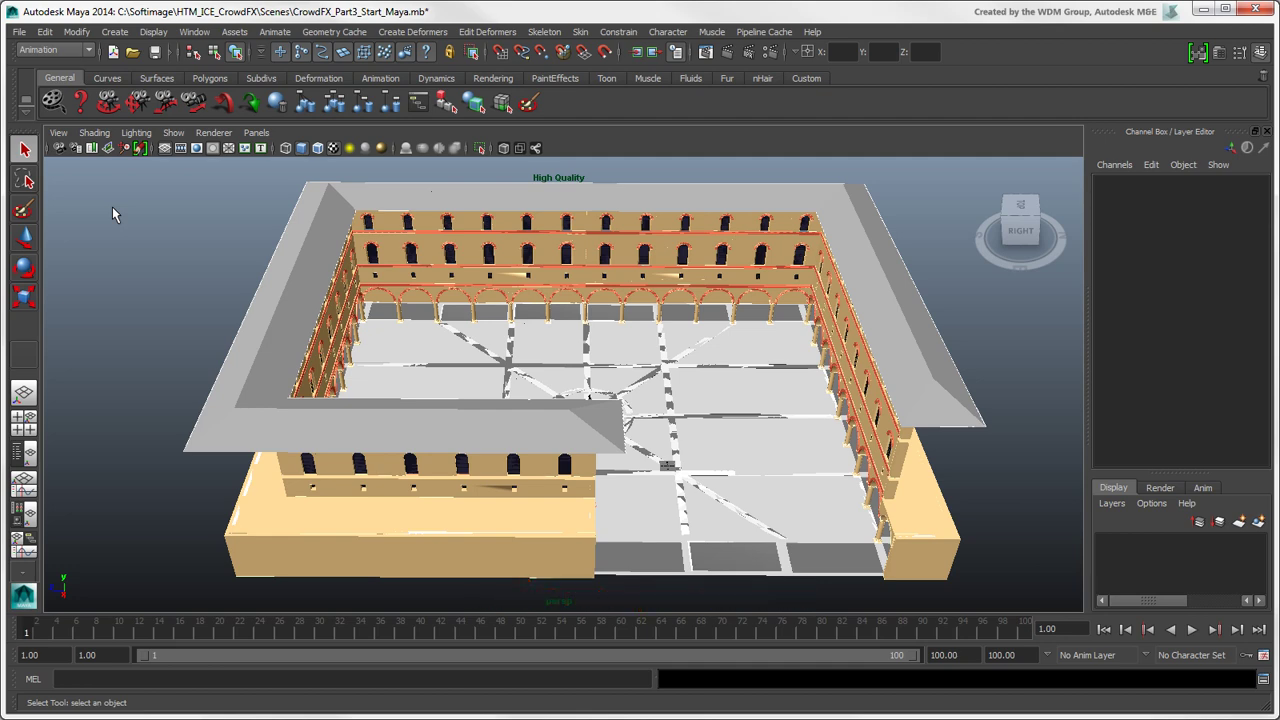
Step: Choose crowdfx_business_men.fbx as the file to import
left_click(19, 32)
left_click(62, 162)
left_click(358, 262)
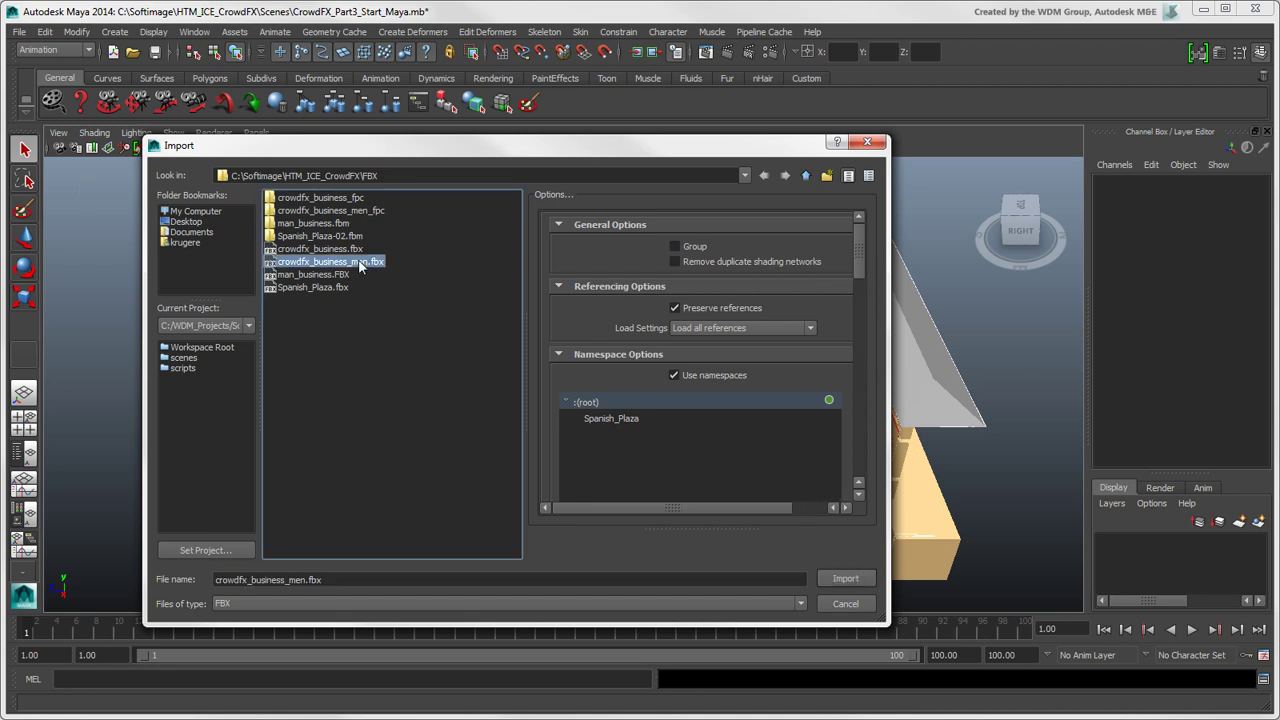
Step: Confirm Geometry Cache File(s) is on and units are Centimeters, then import
left_click_drag(859, 246, 867, 386)
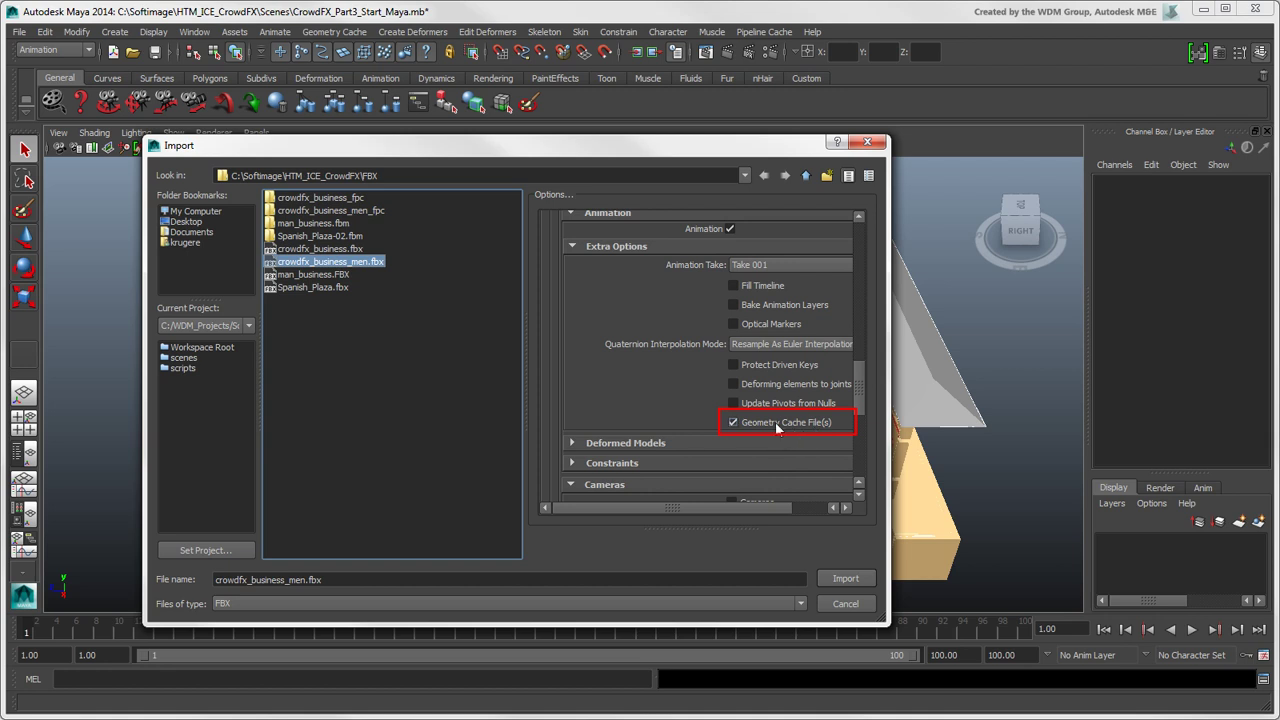
left_click_drag(861, 406, 862, 456)
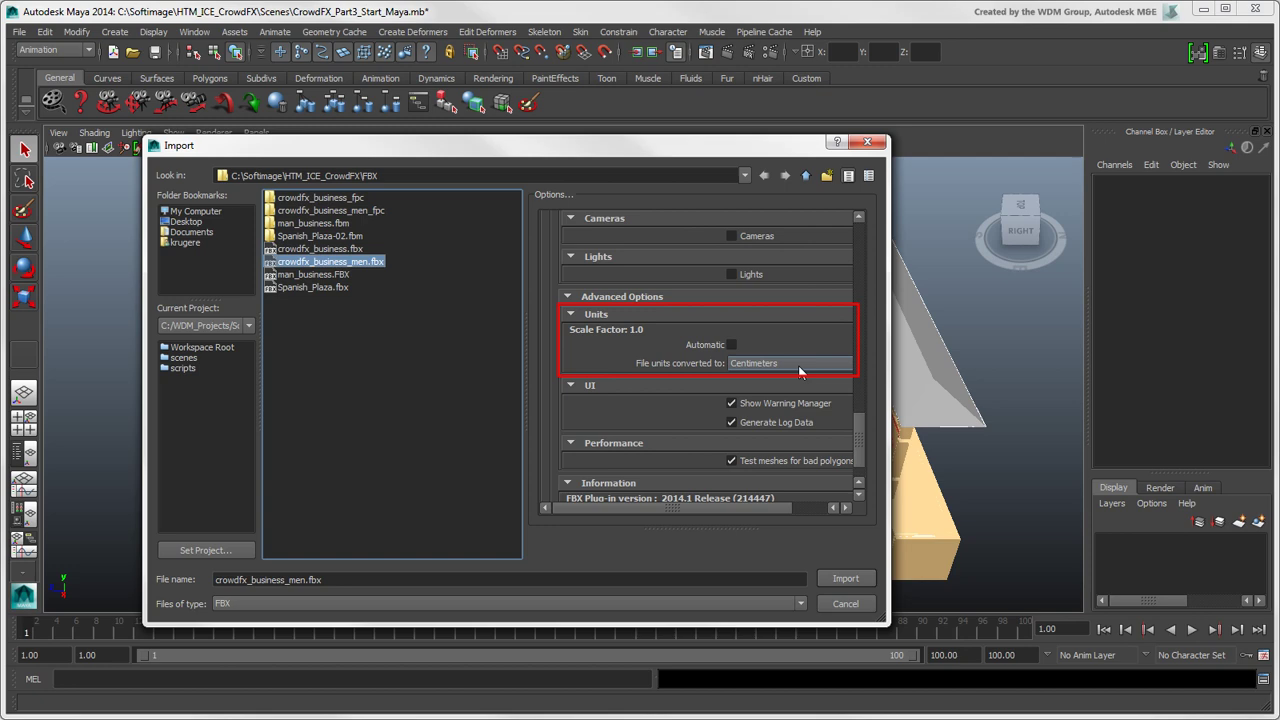
left_click_drag(857, 418, 861, 448)
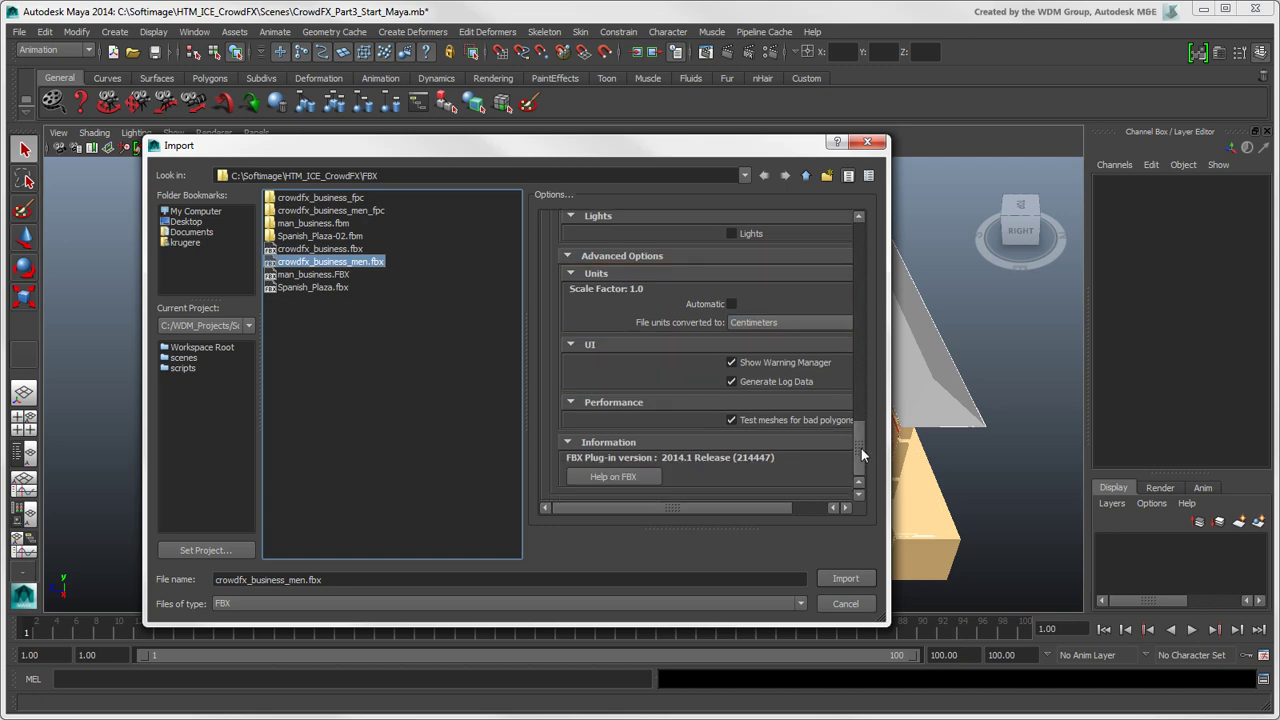
left_click(845, 579)
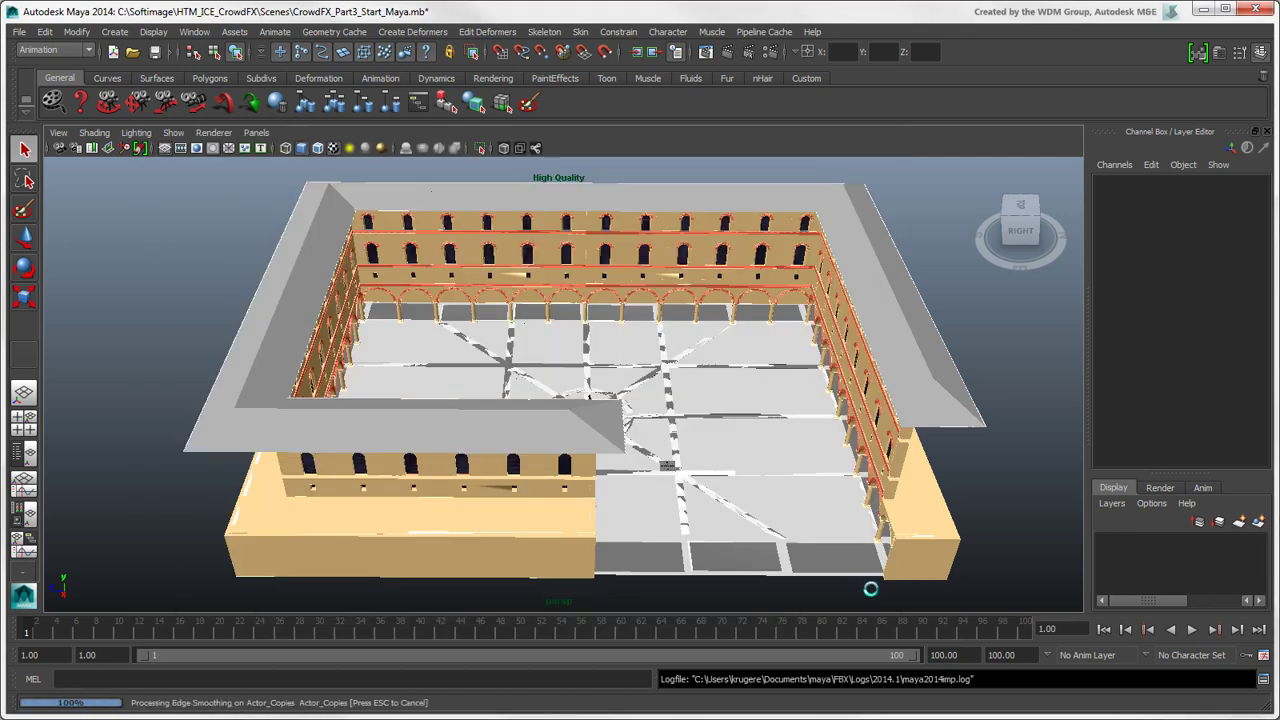
Step: Orbit and zoom the perspective view in toward the fountain, arcades and crowd
left_click_drag(660, 390, 578, 386, "alt")
right_click_drag(578, 386, 538, 450, "alt")
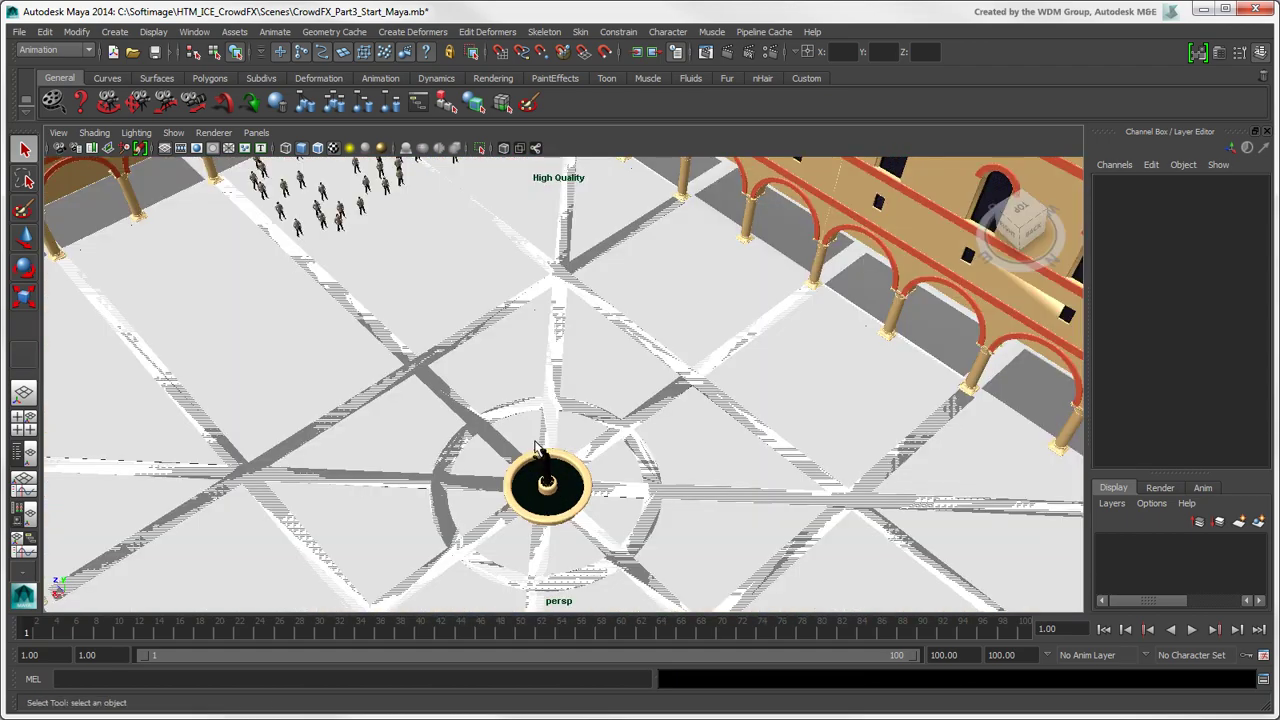
left_click_drag(500, 350, 533, 495, "alt")
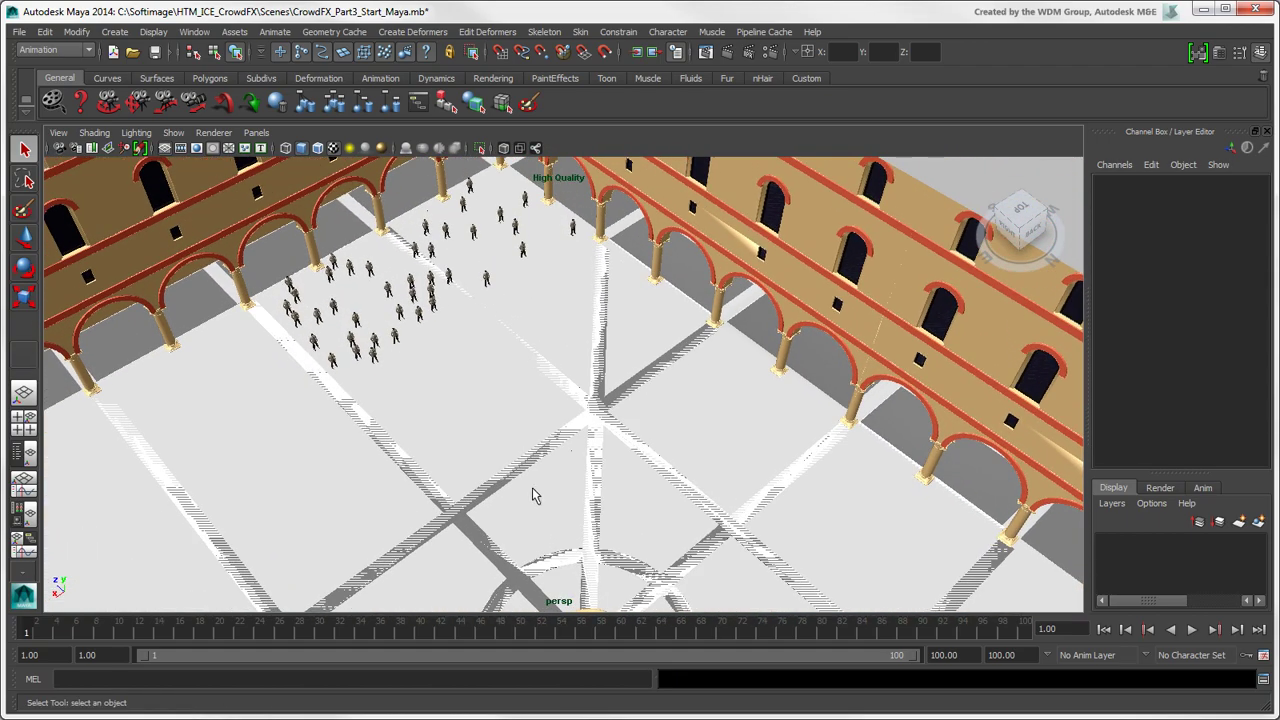
Step: Select the Actor_Copies crowd with the Move tool and reframe the whole plaza
left_click(384, 352)
left_click(24, 237)
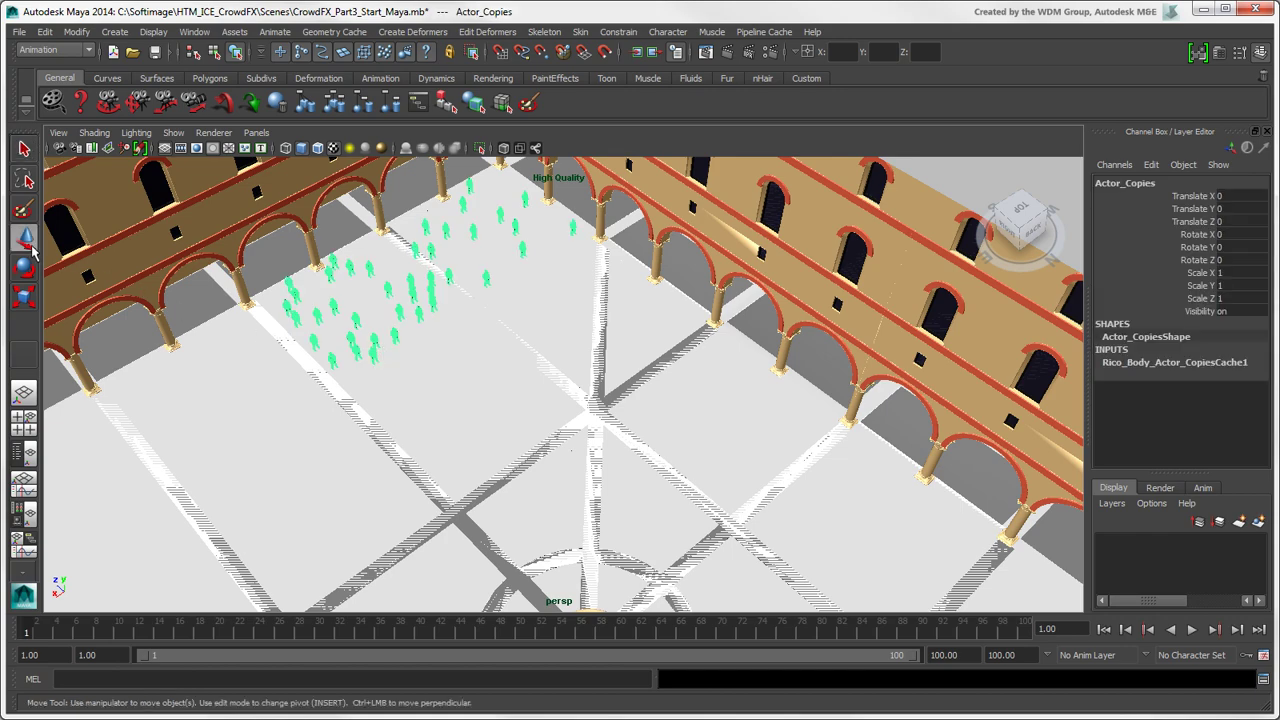
left_click_drag(610, 600, 673, 488, "alt")
left_click_drag(603, 530, 192, 601, "alt")
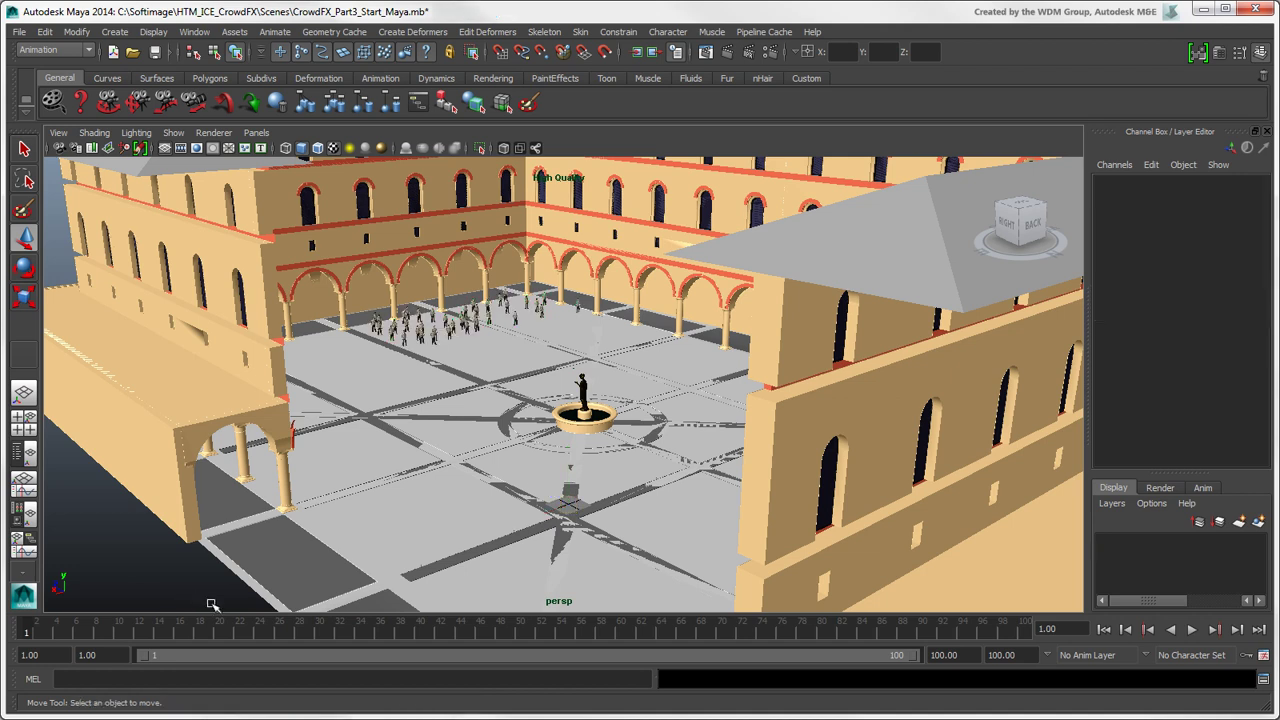
Step: Set both playback range end values to 1000 and play the crowd animation forward
double_click(1003, 655)
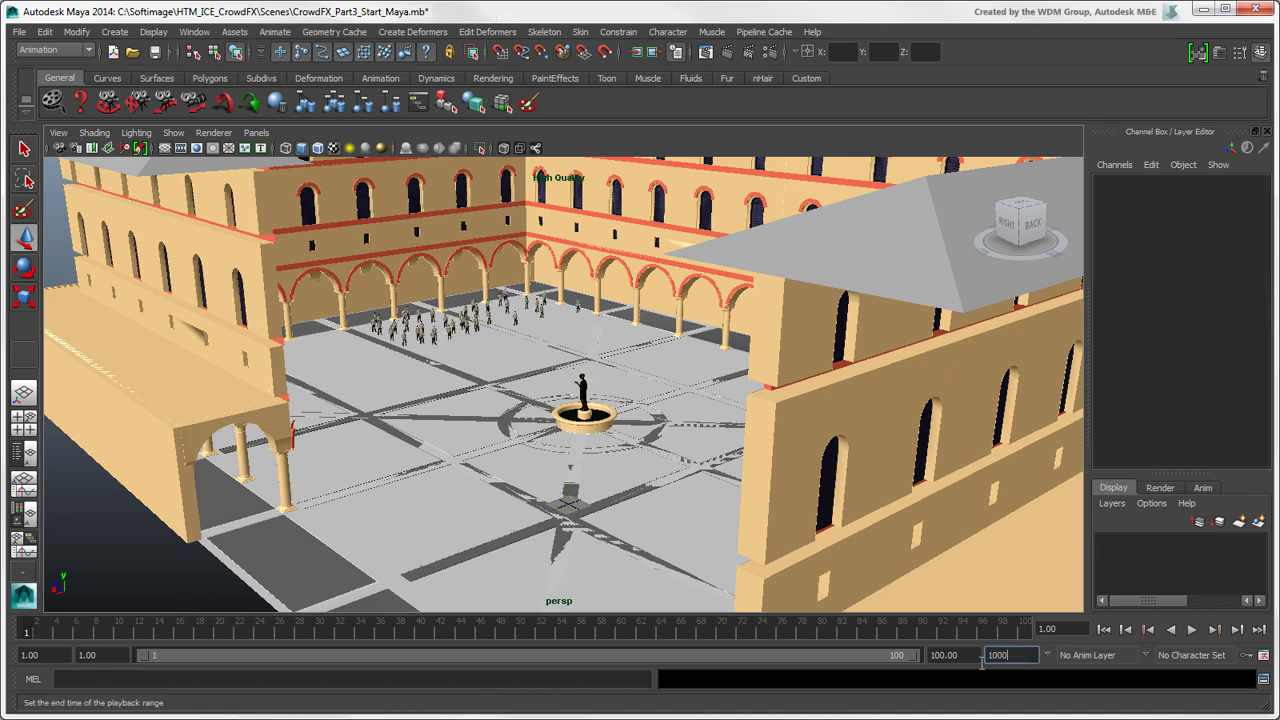
type("1000")
key("Return")
double_click(930, 657)
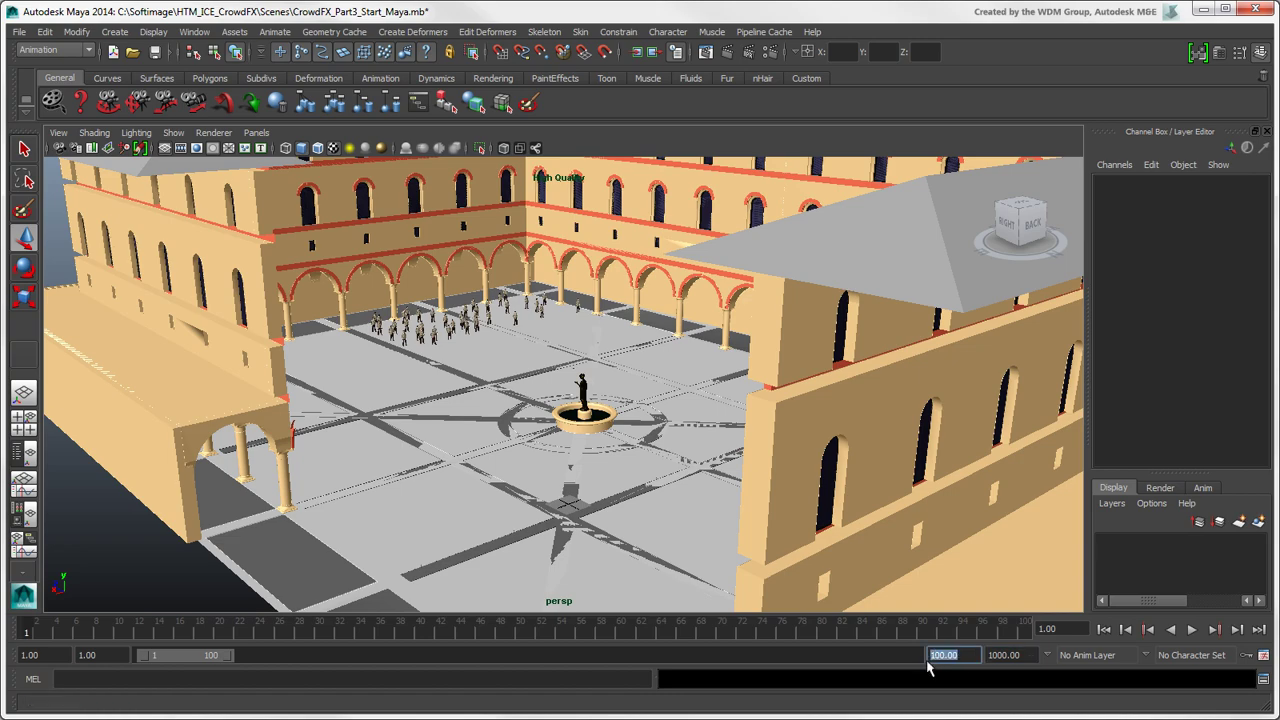
type("1000")
key("Return")
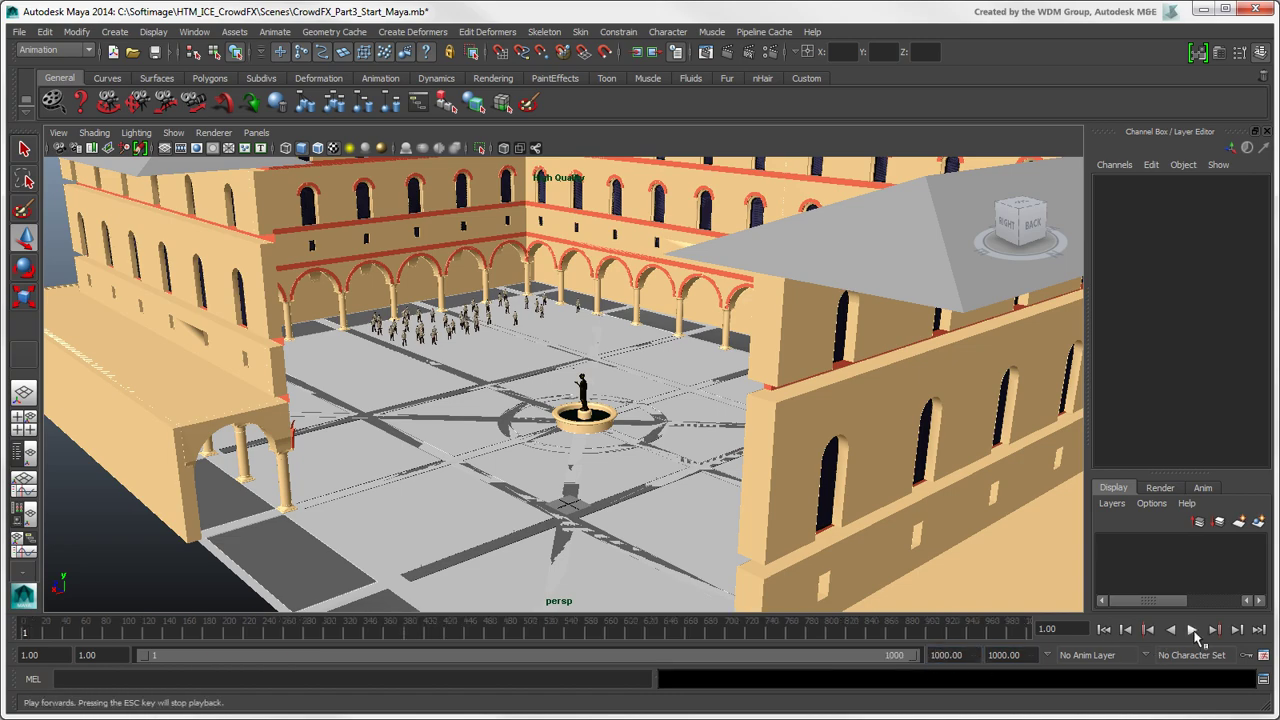
left_click(1192, 630)
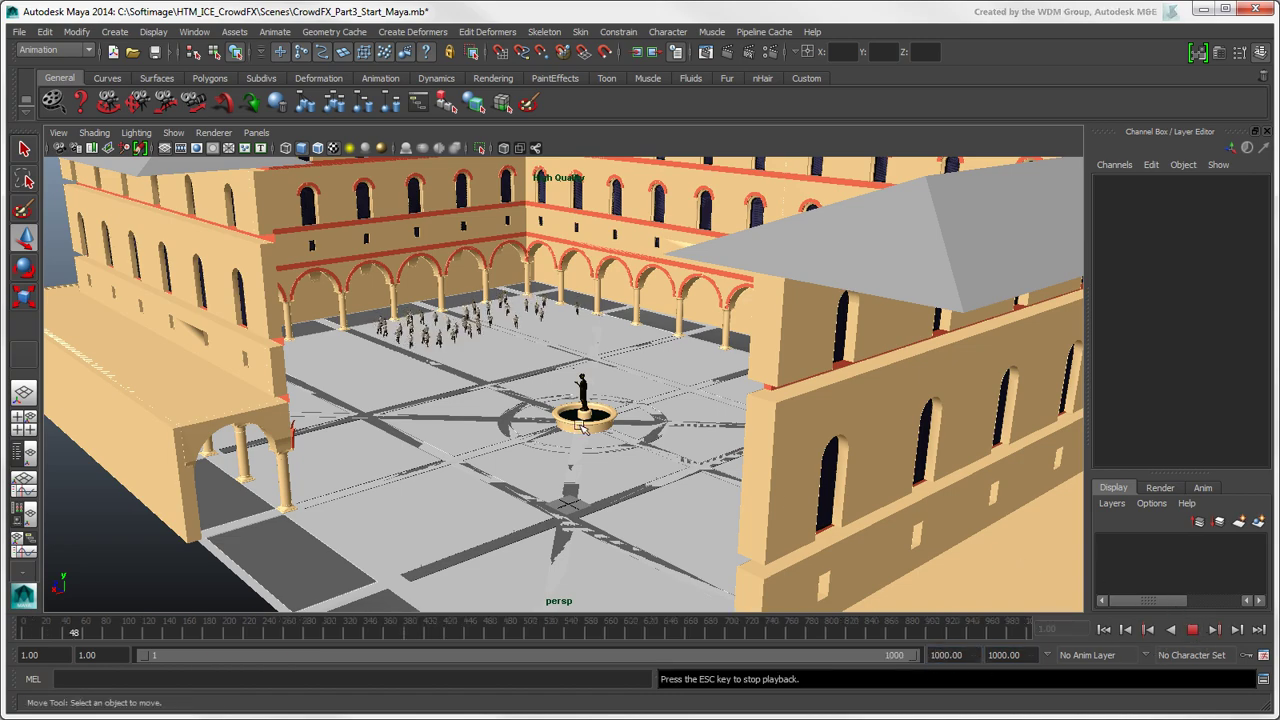